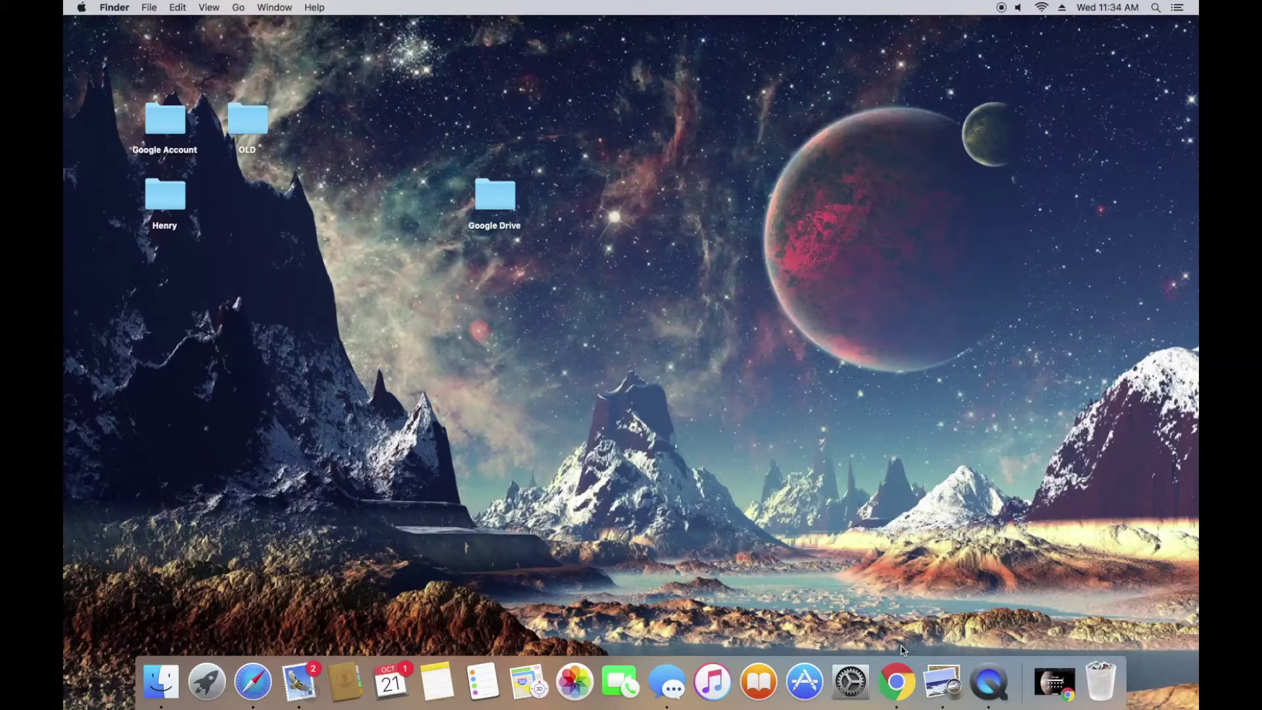
# Step: Open Chrome, search Google for "google form", and go to the personal version of Google Forms from the Google Forms – create result
pyautogui.click(897, 680)
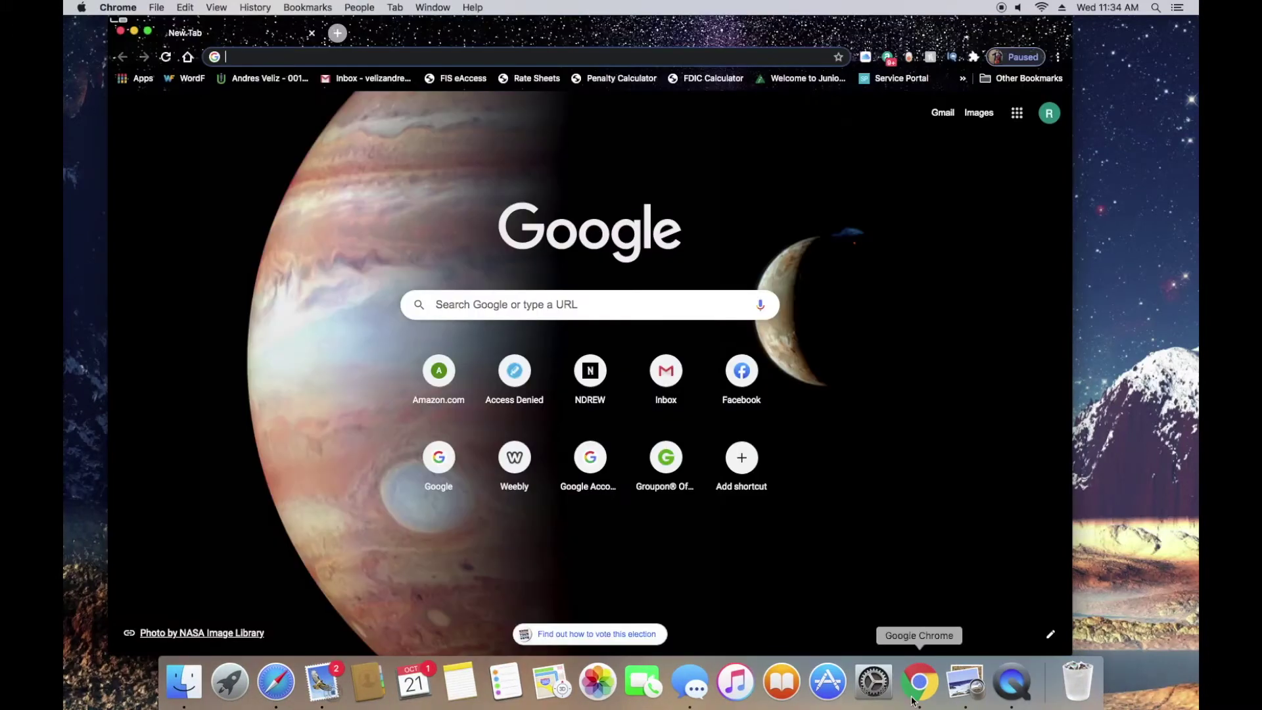
pyautogui.click(147, 31)
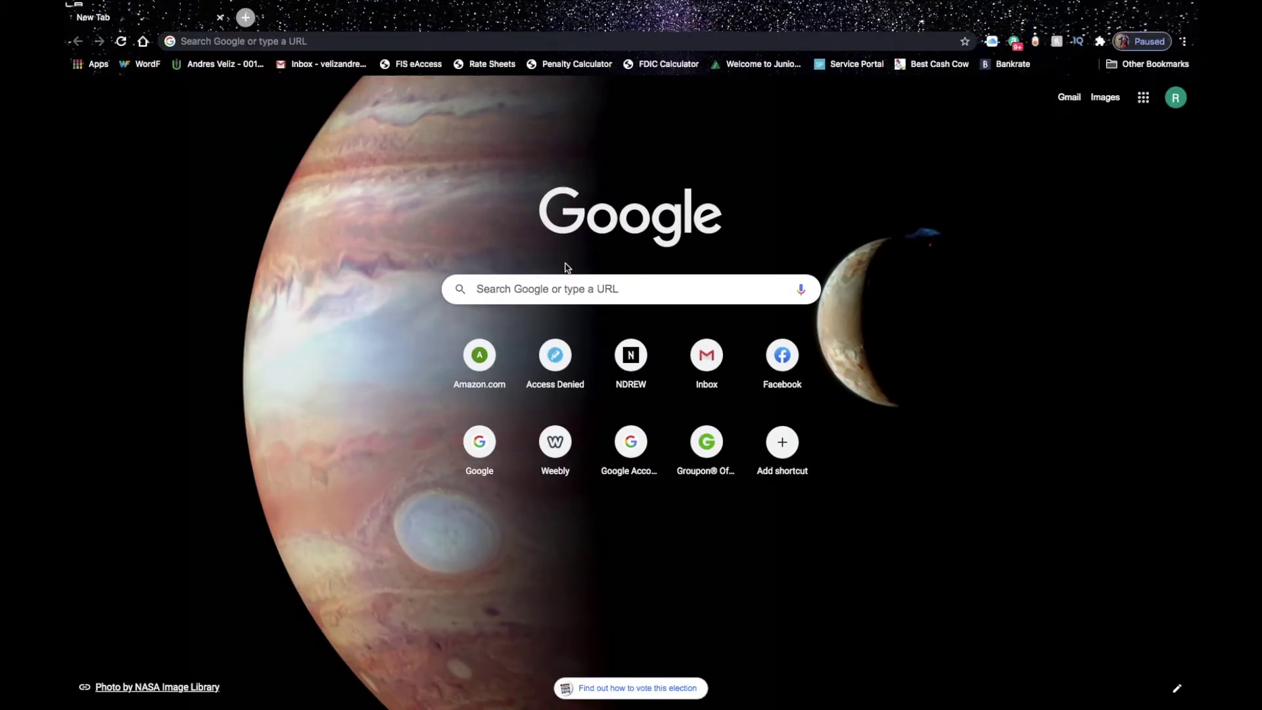
pyautogui.click(550, 281)
pyautogui.click(550, 282)
pyautogui.write('google fo')
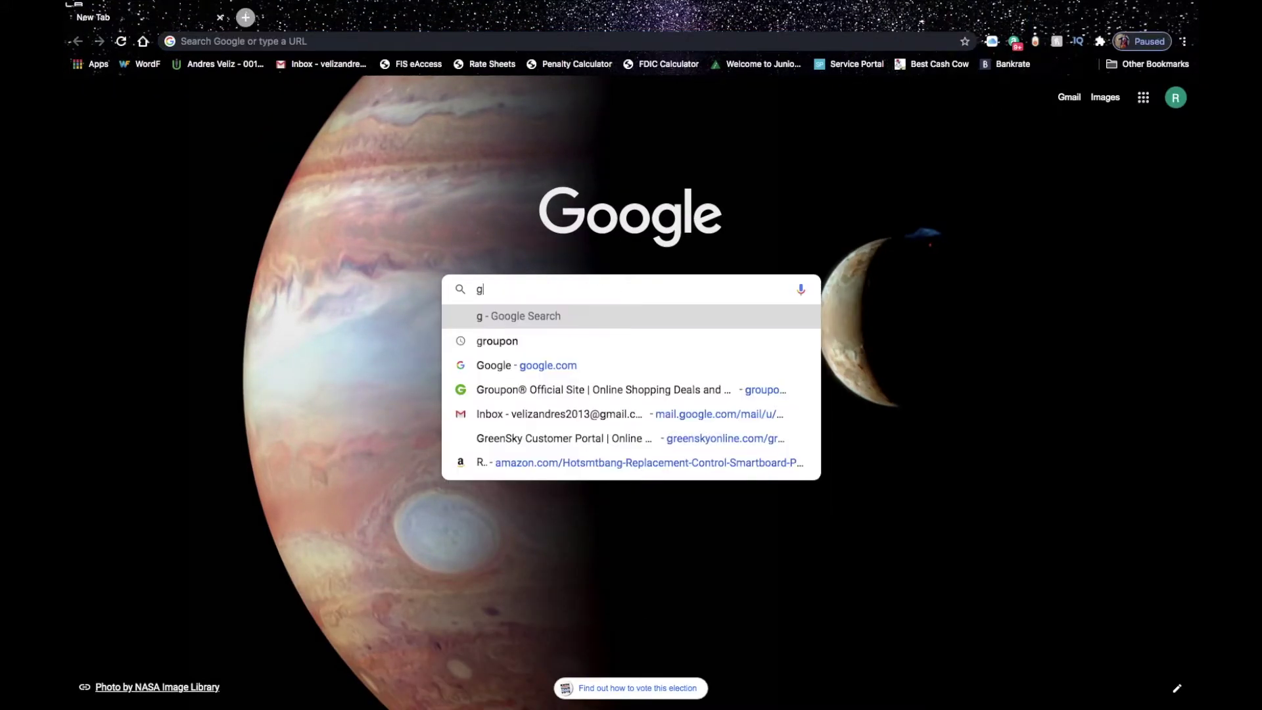
pyautogui.write('rm')
pyautogui.press('Return')
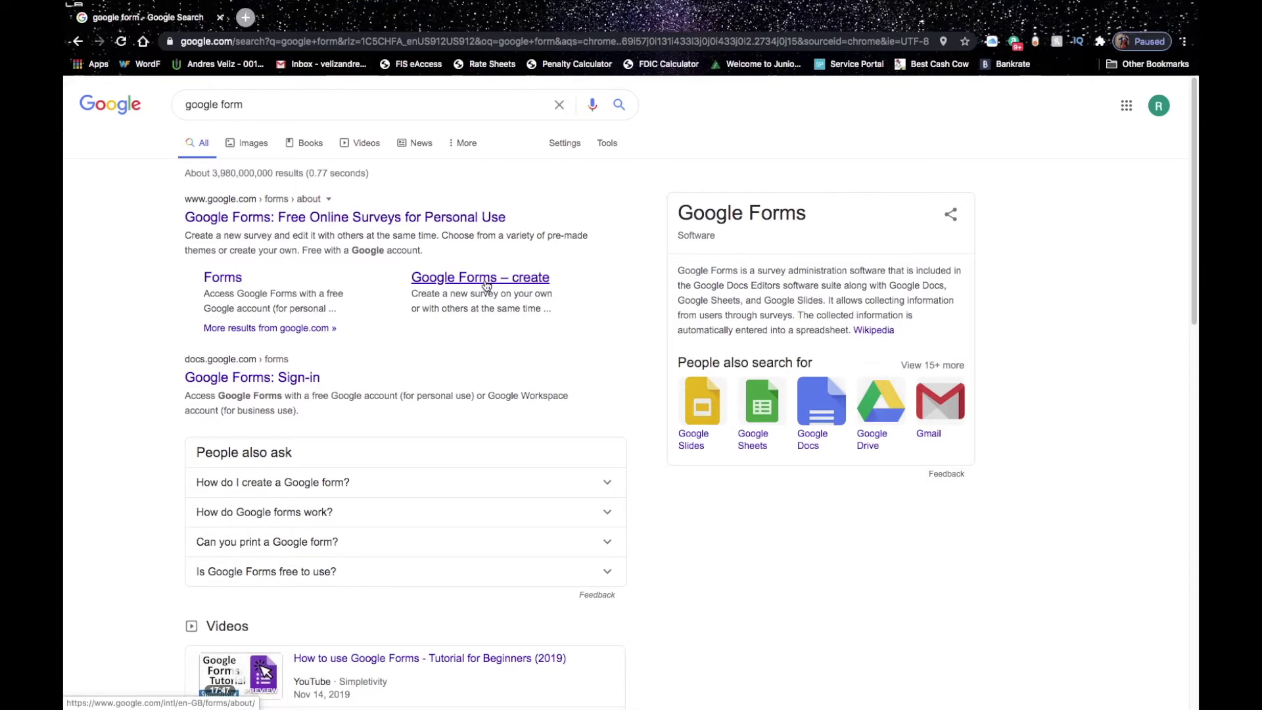
pyautogui.click(485, 283)
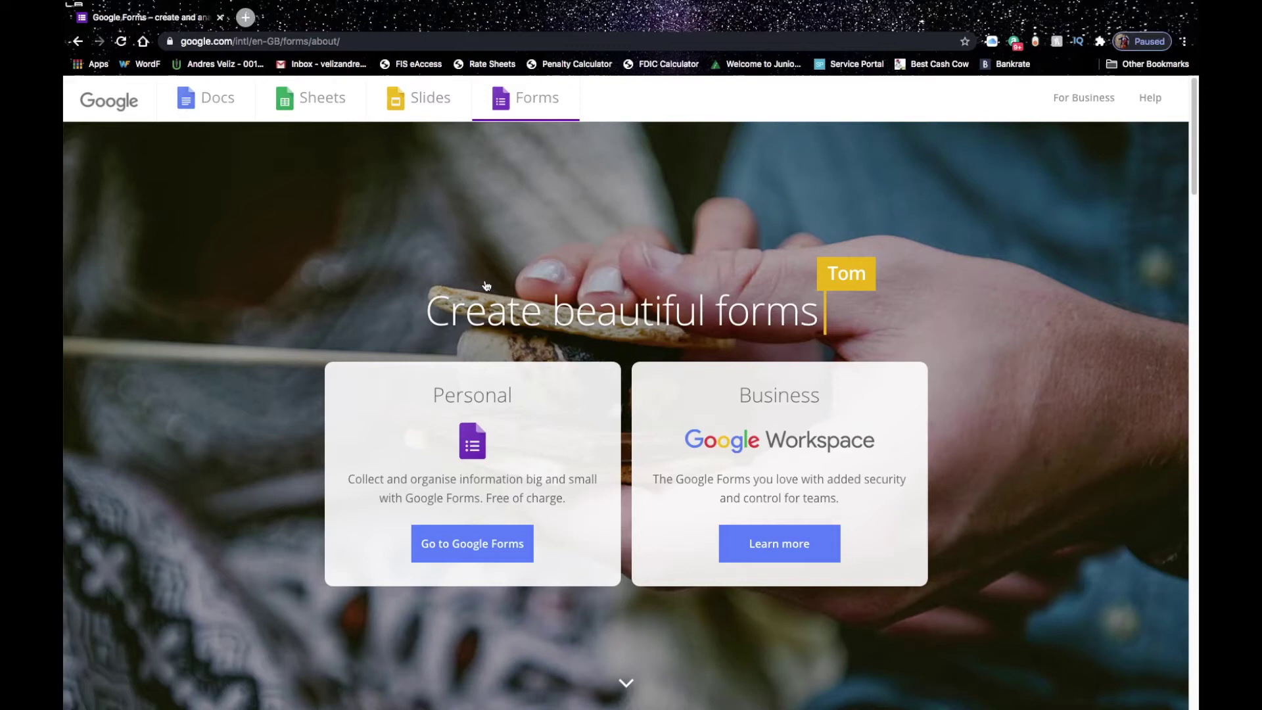
pyautogui.click(486, 542)
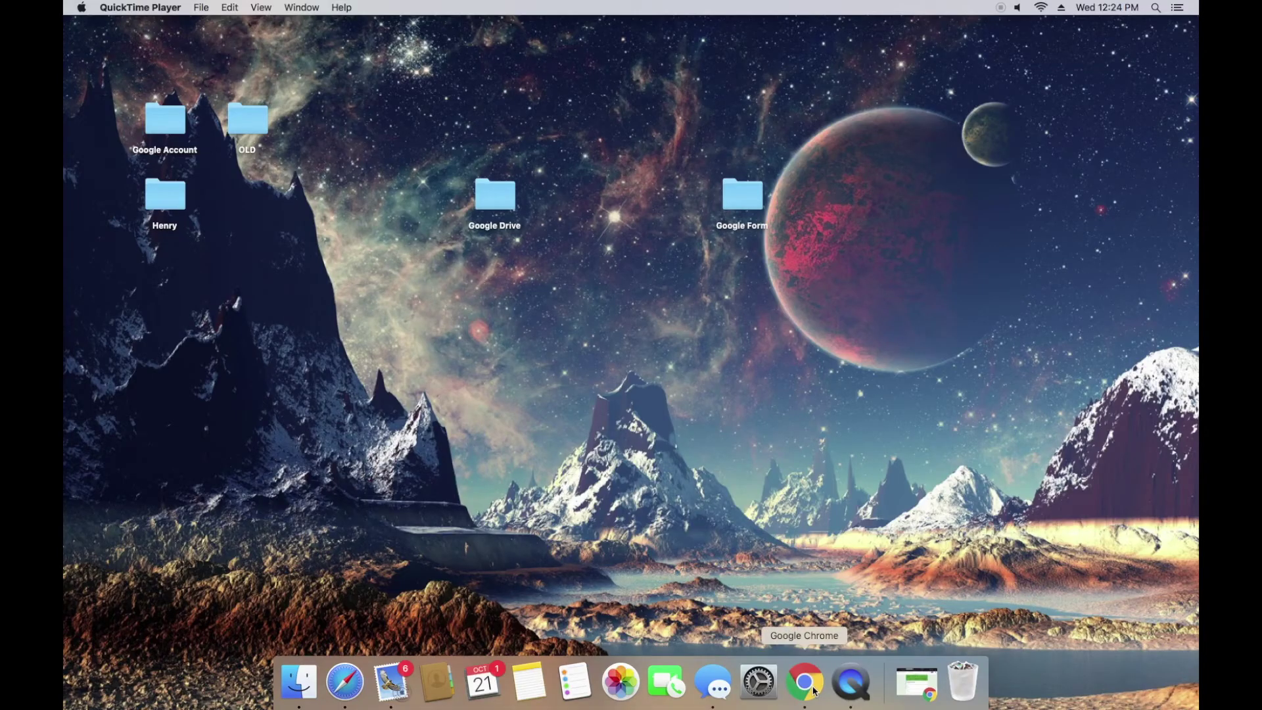
# Step: Switch to Chrome and replace the Contact information form title with the reference form's title, changing it to "RISD PTA Reflections 20-21"
pyautogui.click(815, 690)
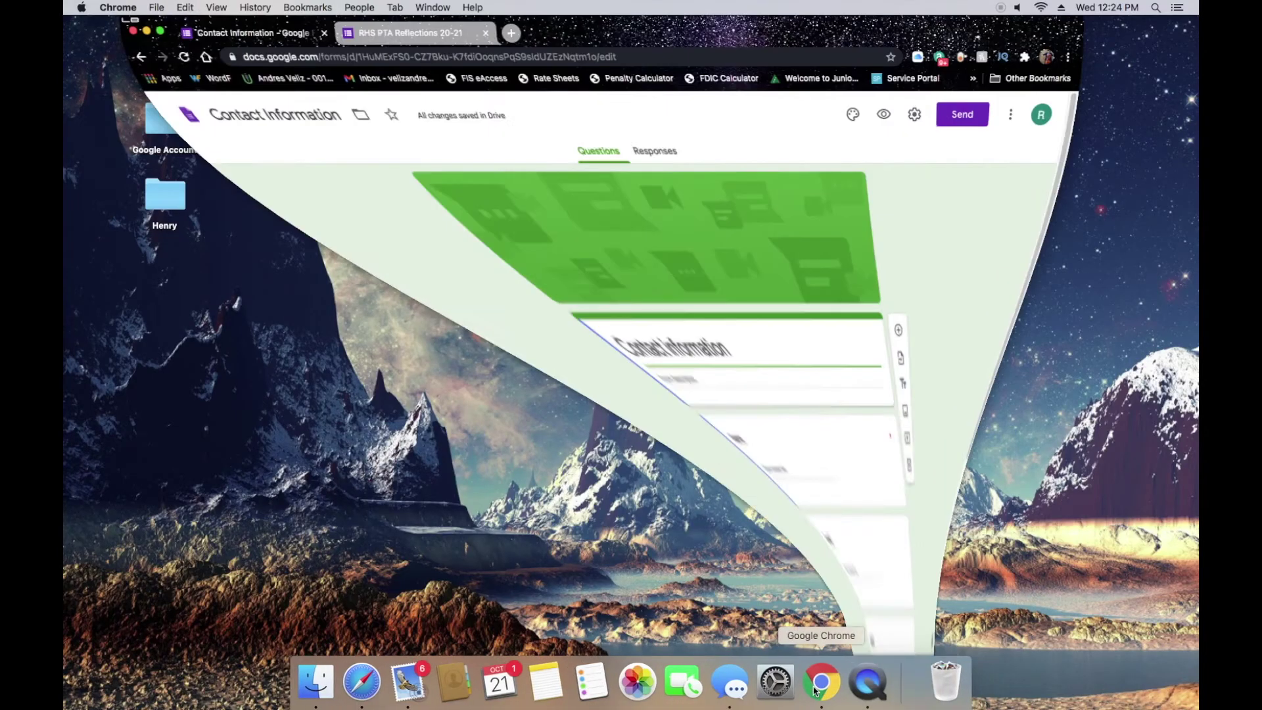
pyautogui.click(158, 33)
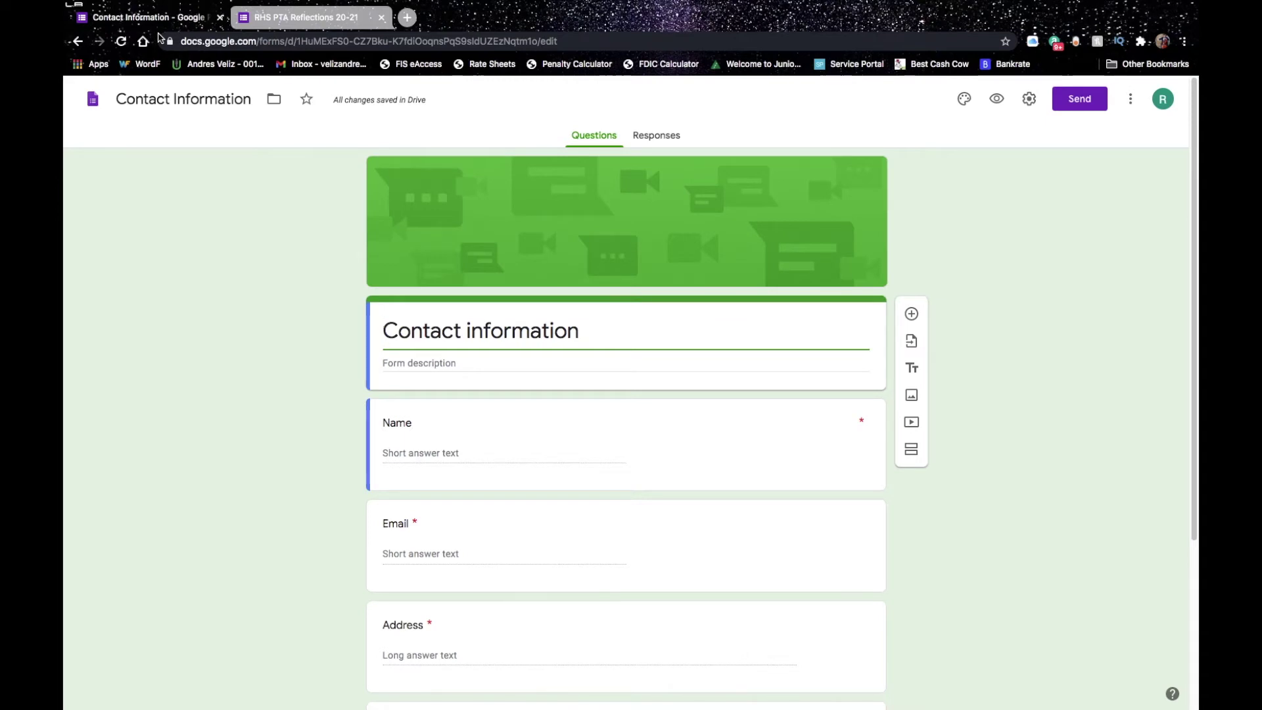
pyautogui.click(318, 21)
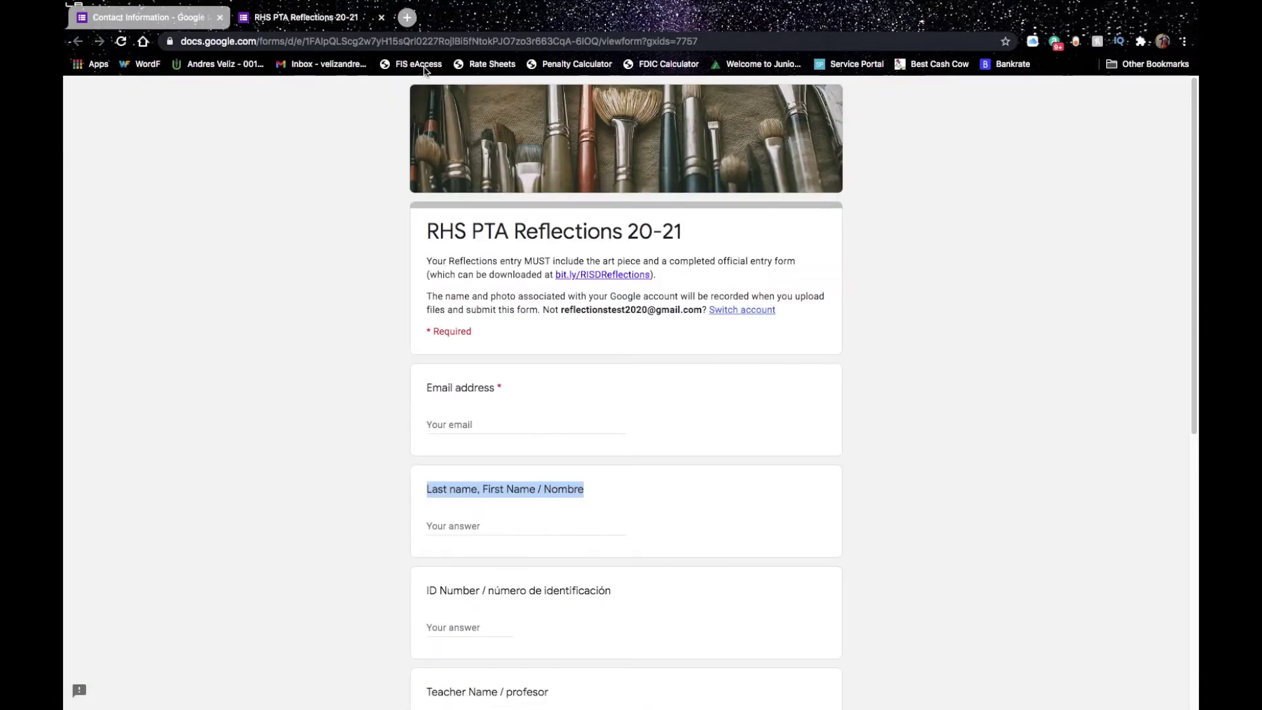
pyautogui.moveTo(685, 243); pyautogui.dragTo(428, 231)
pyautogui.hotkey('ctrl', 'c')
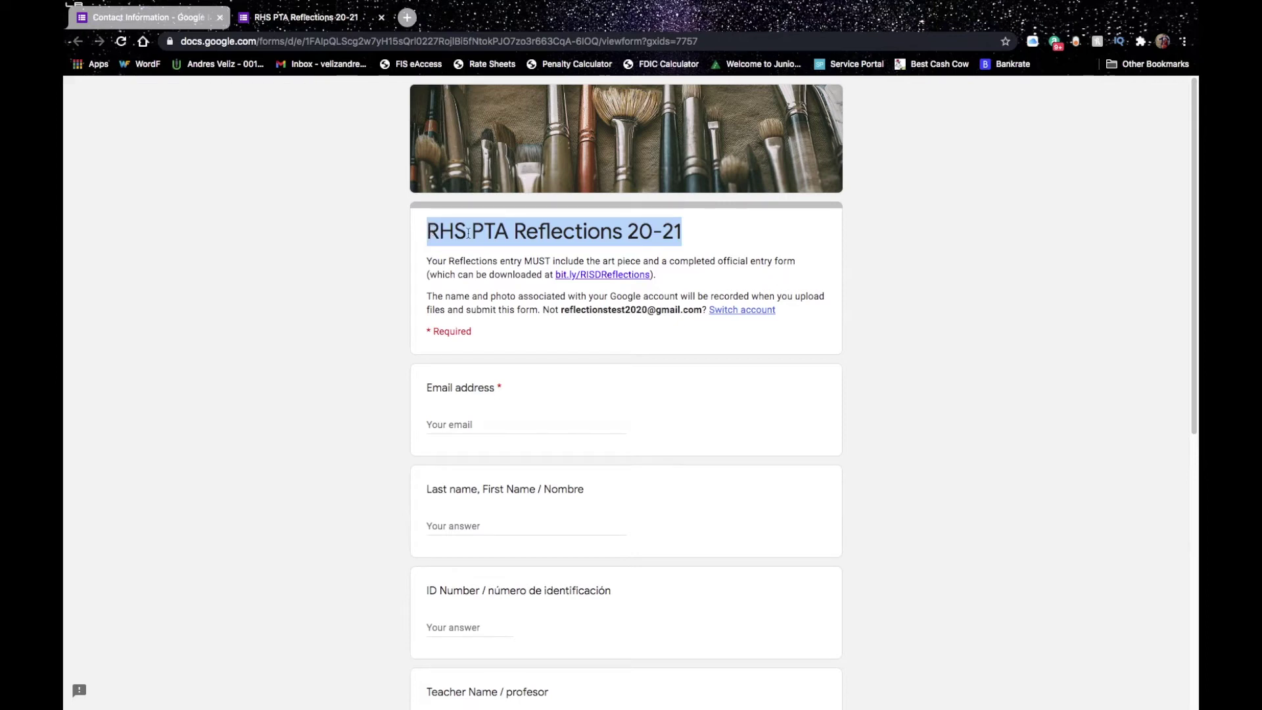
pyautogui.click(141, 17)
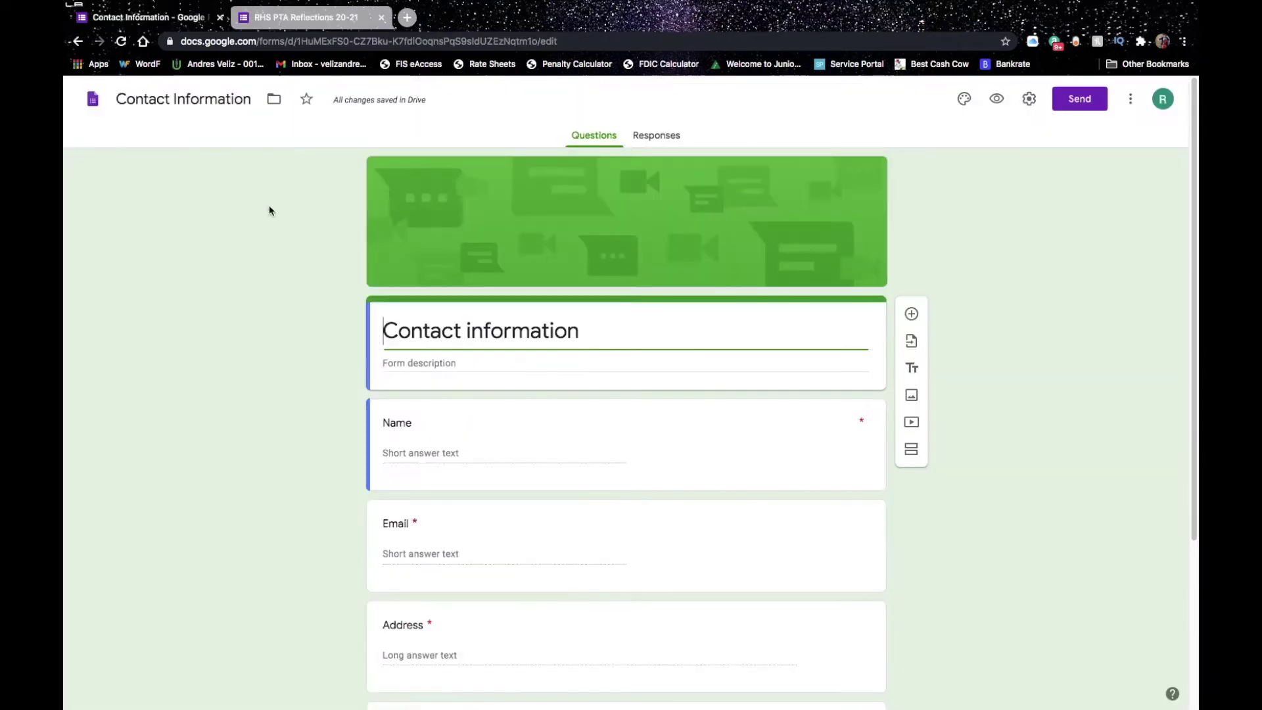
pyautogui.moveTo(596, 346); pyautogui.dragTo(327, 305)
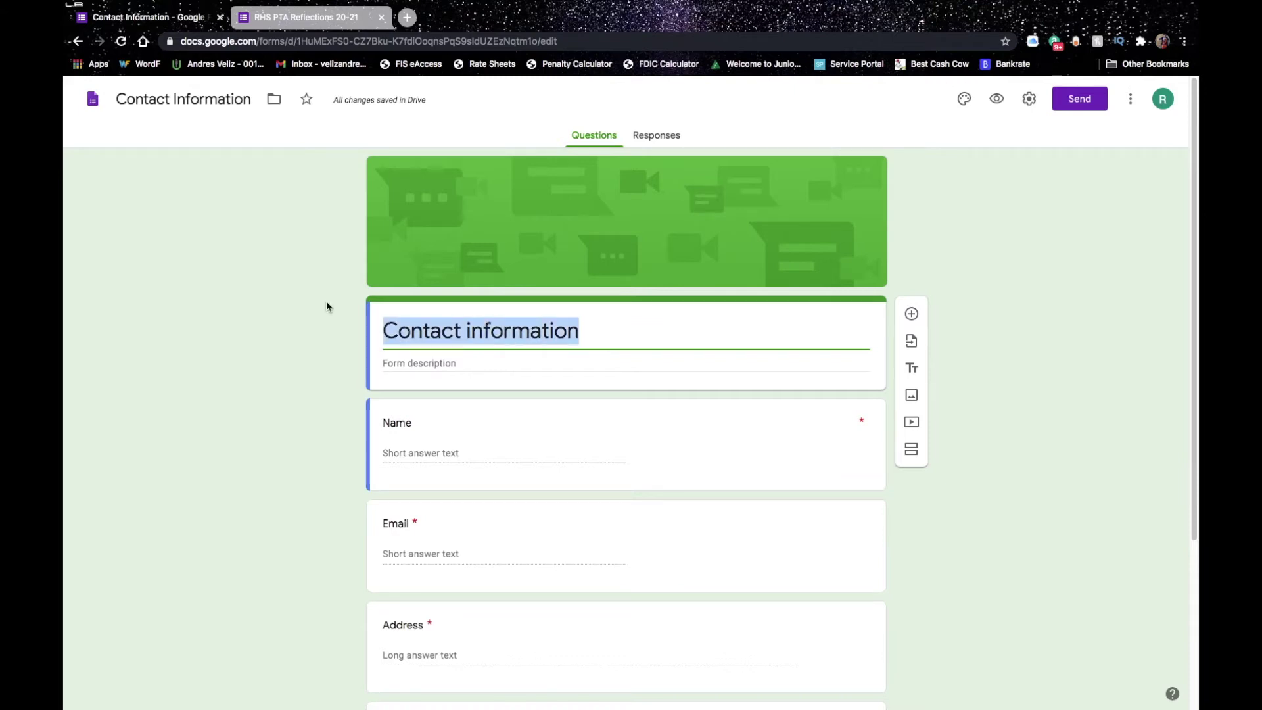
pyautogui.hotkey('ctrl', 'v')
pyautogui.moveTo(425, 330); pyautogui.dragTo(368, 329)
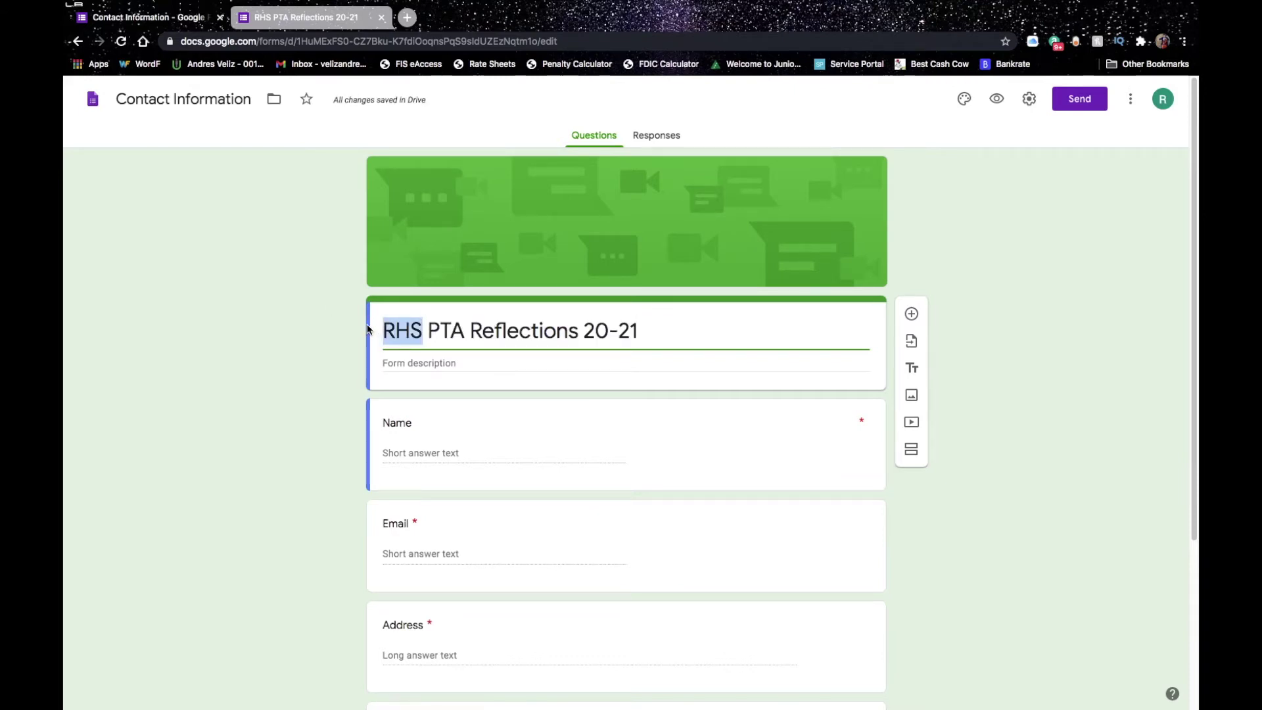
pyautogui.write('RISD')
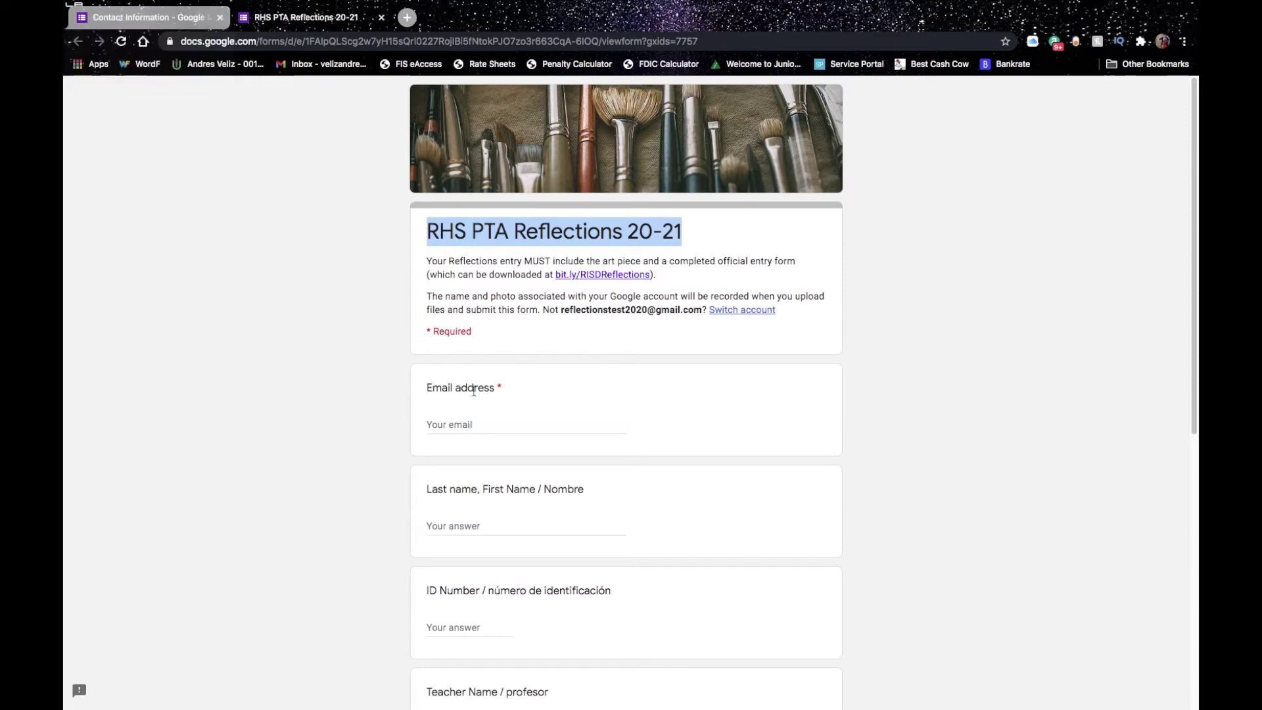
# Step: Copy the "Email address" label from the reference form and paste it over the Name question's title
pyautogui.moveTo(499, 389); pyautogui.dragTo(418, 379)
pyautogui.press('super+c')
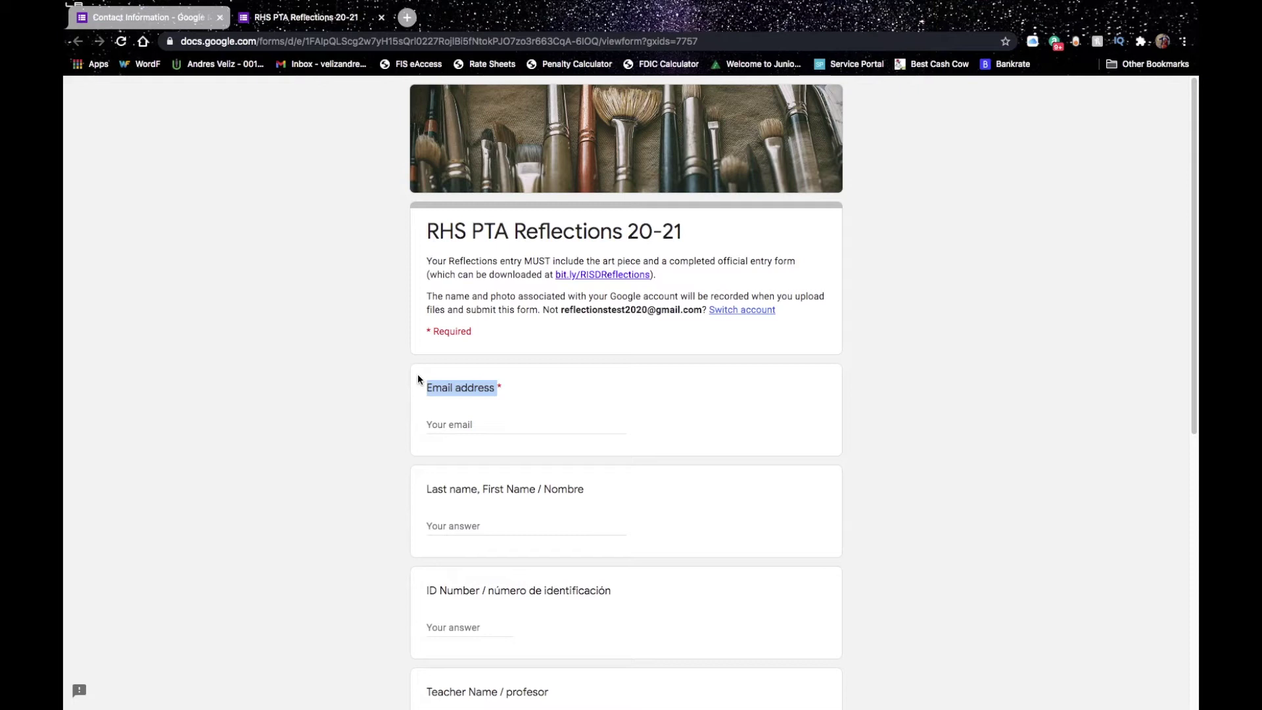
pyautogui.click(188, 20)
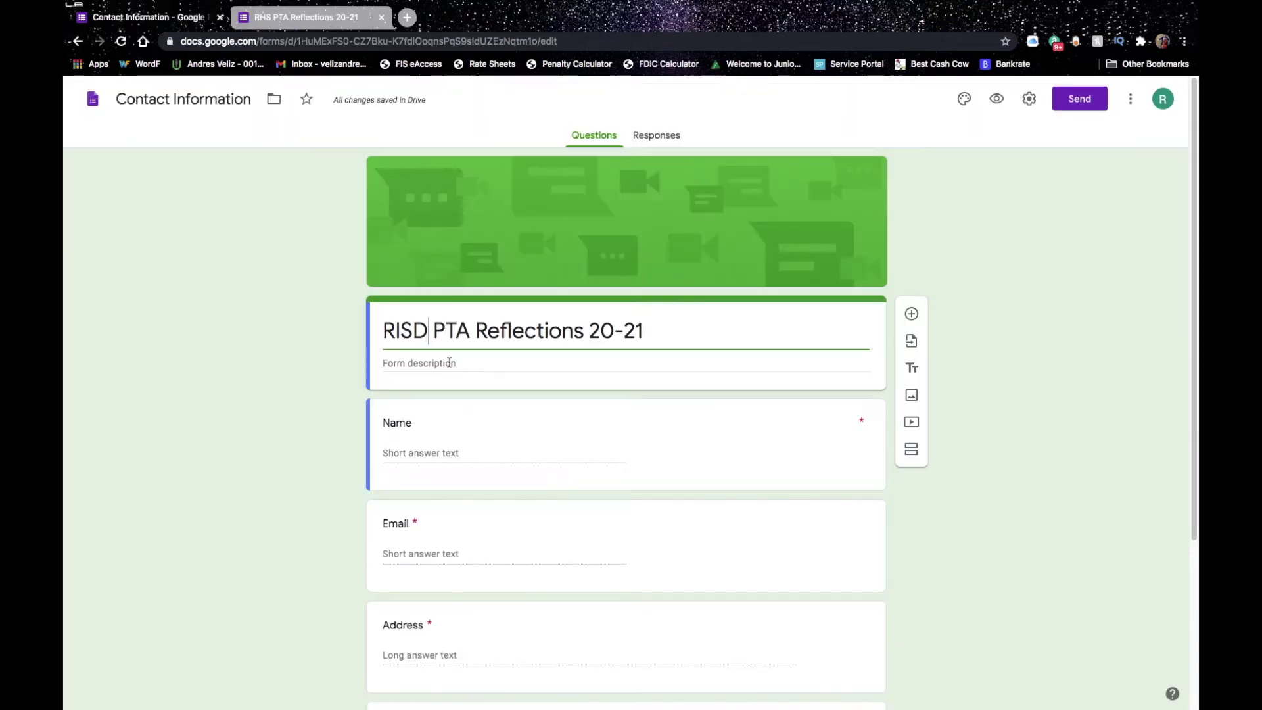
pyautogui.click(441, 439)
pyautogui.doubleClick(442, 434)
pyautogui.click(351, 472)
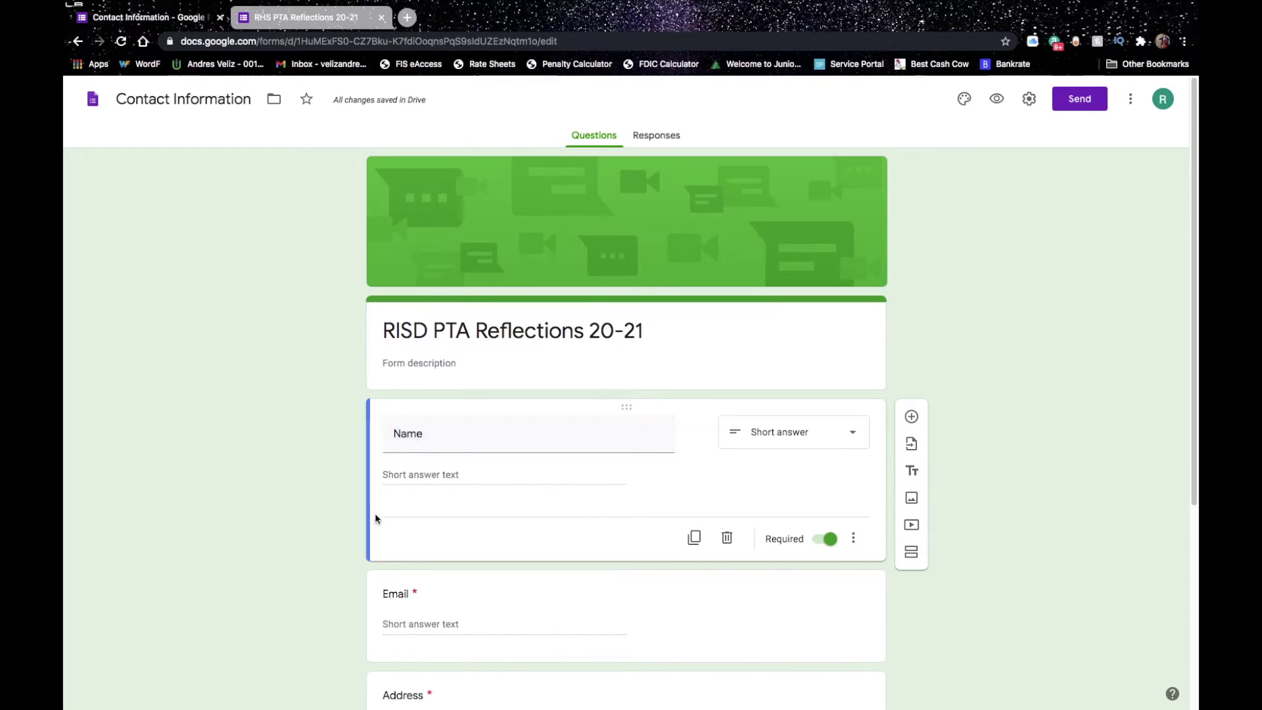
pyautogui.doubleClick(388, 594)
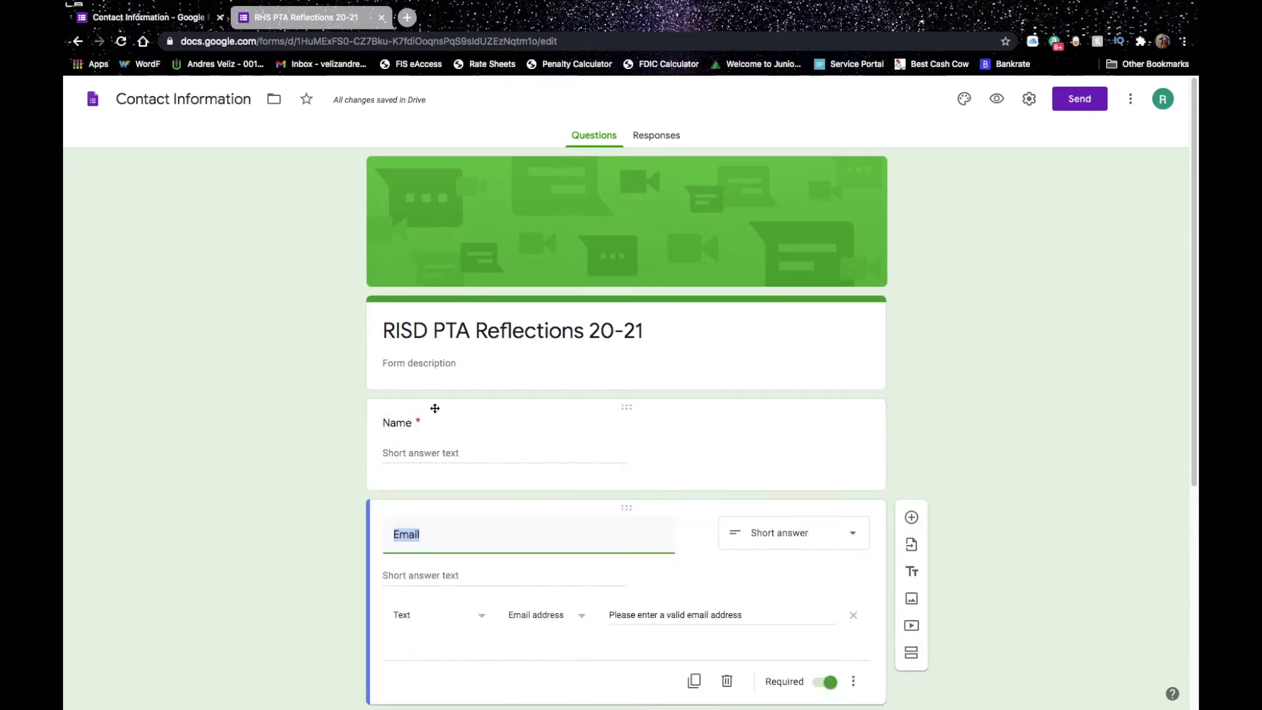
pyautogui.doubleClick(419, 429)
pyautogui.press('super+v')
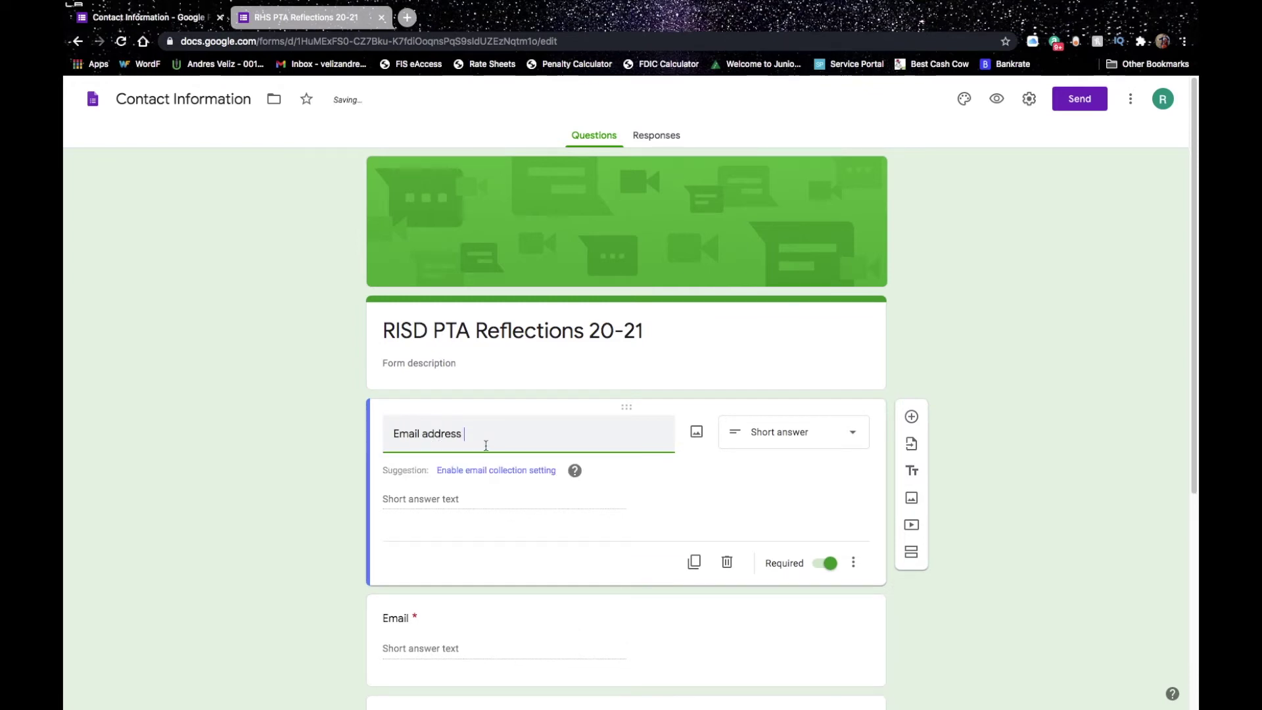
# Step: Toggle the Email address question's Required setting off and on again, and choose Short answer as its type
pyautogui.click(825, 569)
pyautogui.click(823, 568)
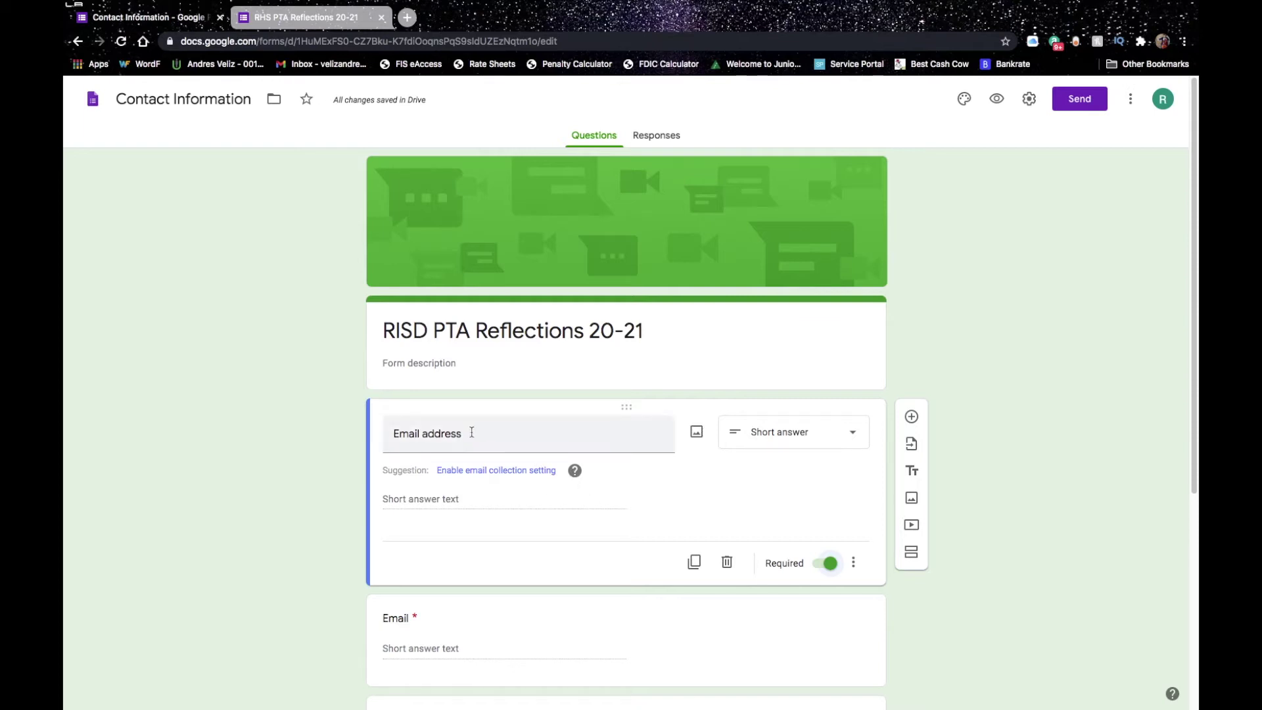
pyautogui.click(795, 445)
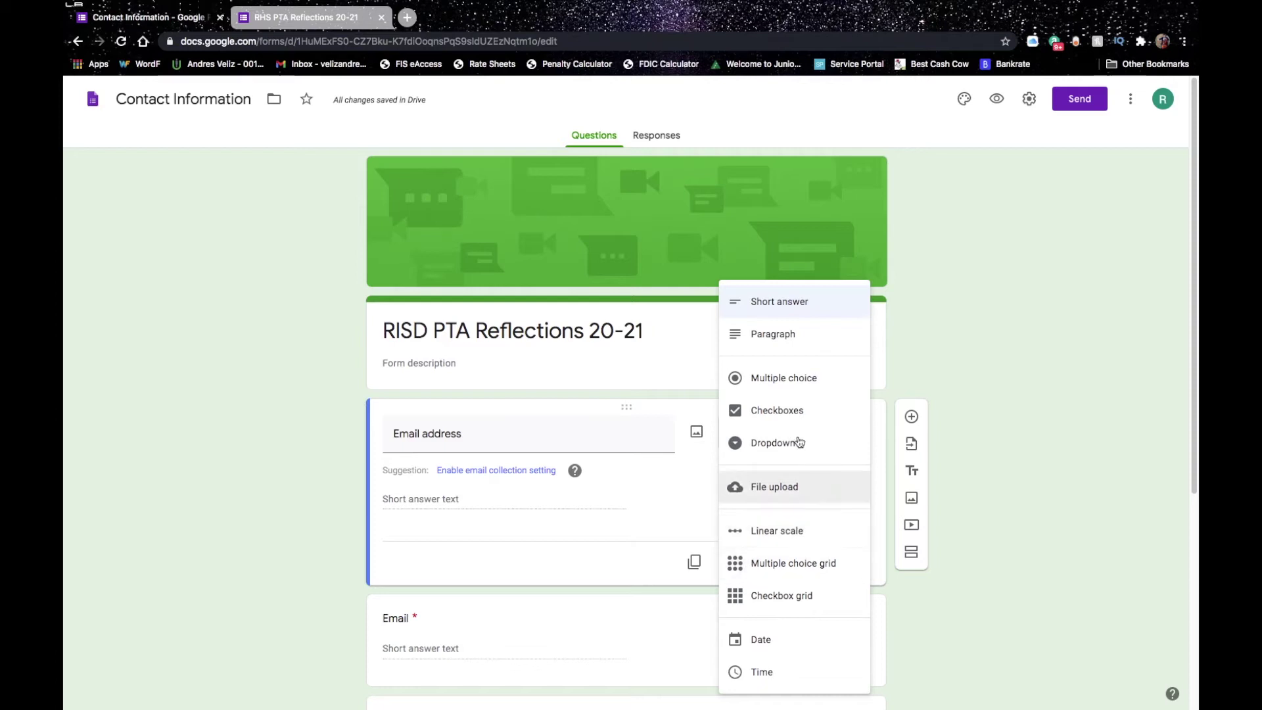
pyautogui.click(775, 308)
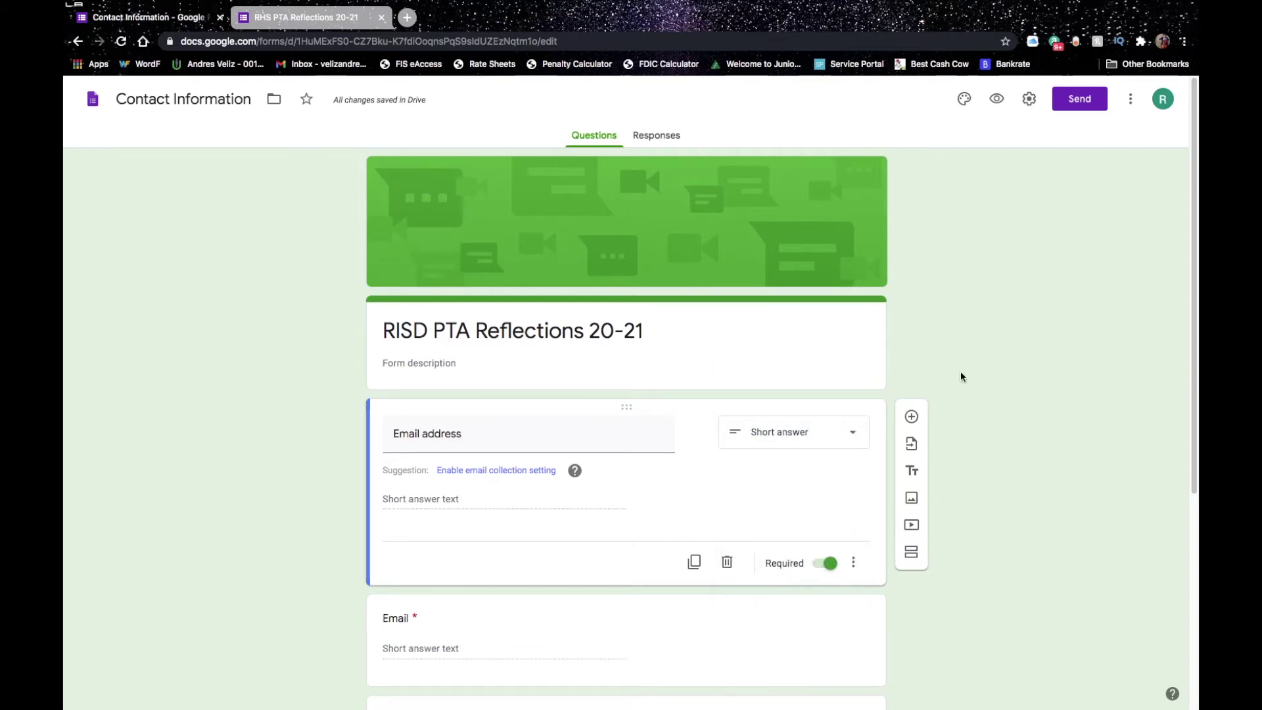
# Step: Copy the "Last name, First Name / Nombre" label from the reference form and paste it over the Email question's title
pyautogui.click(310, 20)
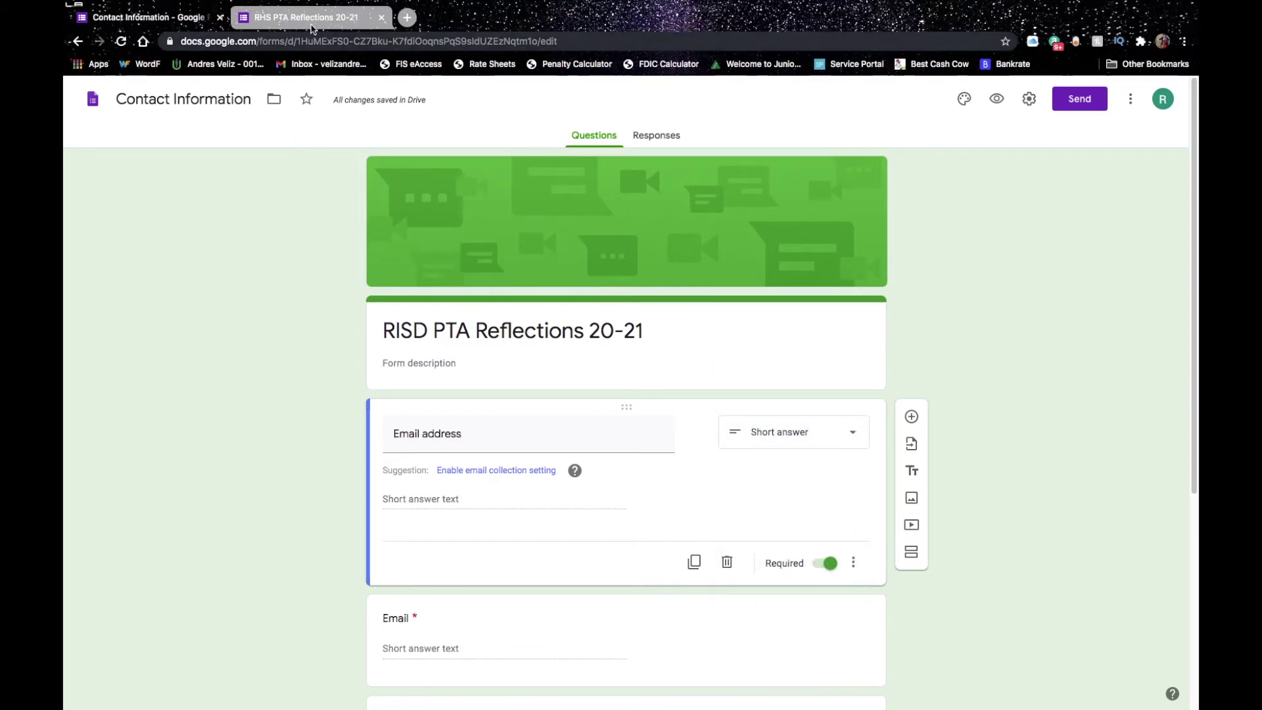
pyautogui.moveTo(585, 492); pyautogui.dragTo(459, 487)
pyautogui.rightClick(463, 495)
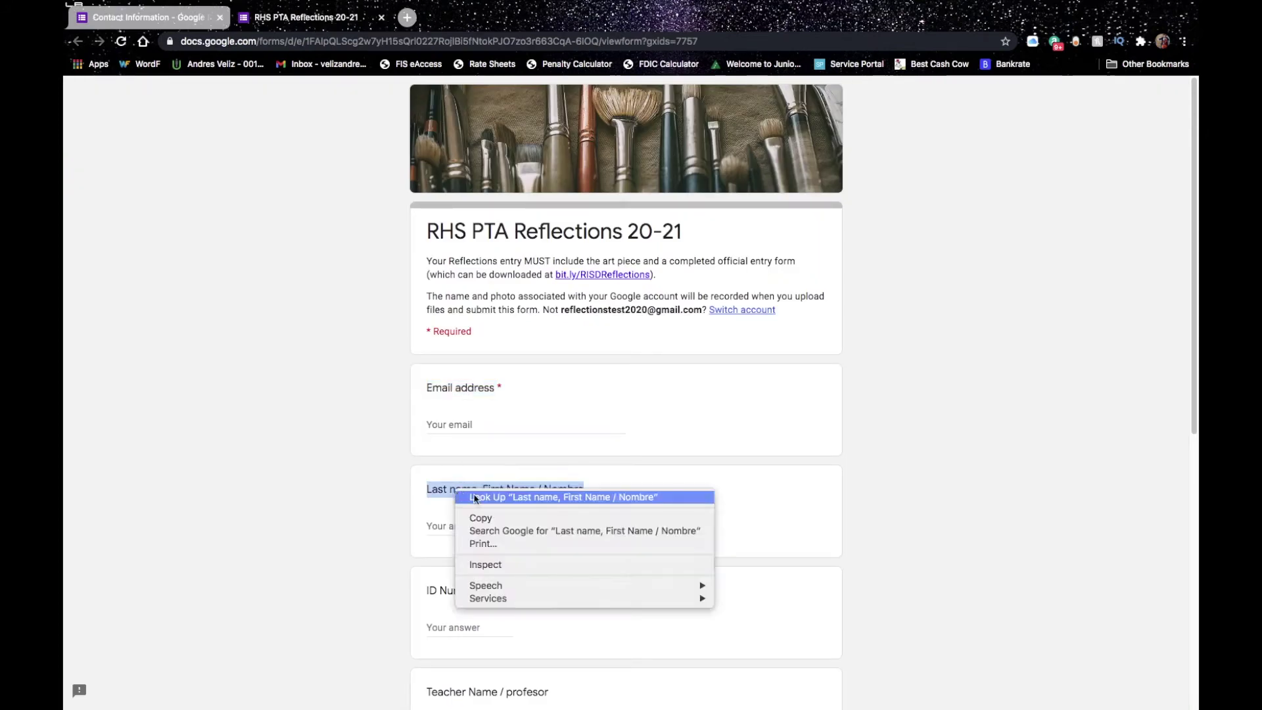
pyautogui.click(490, 517)
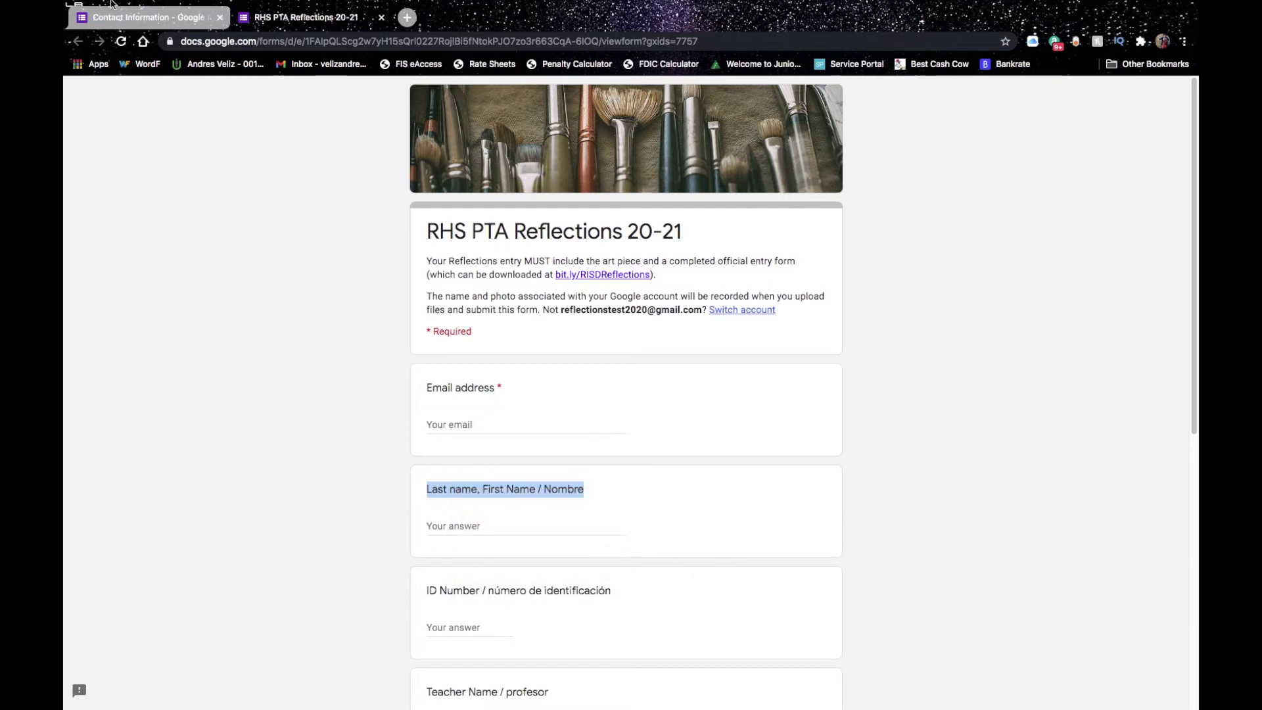
pyautogui.click(131, 17)
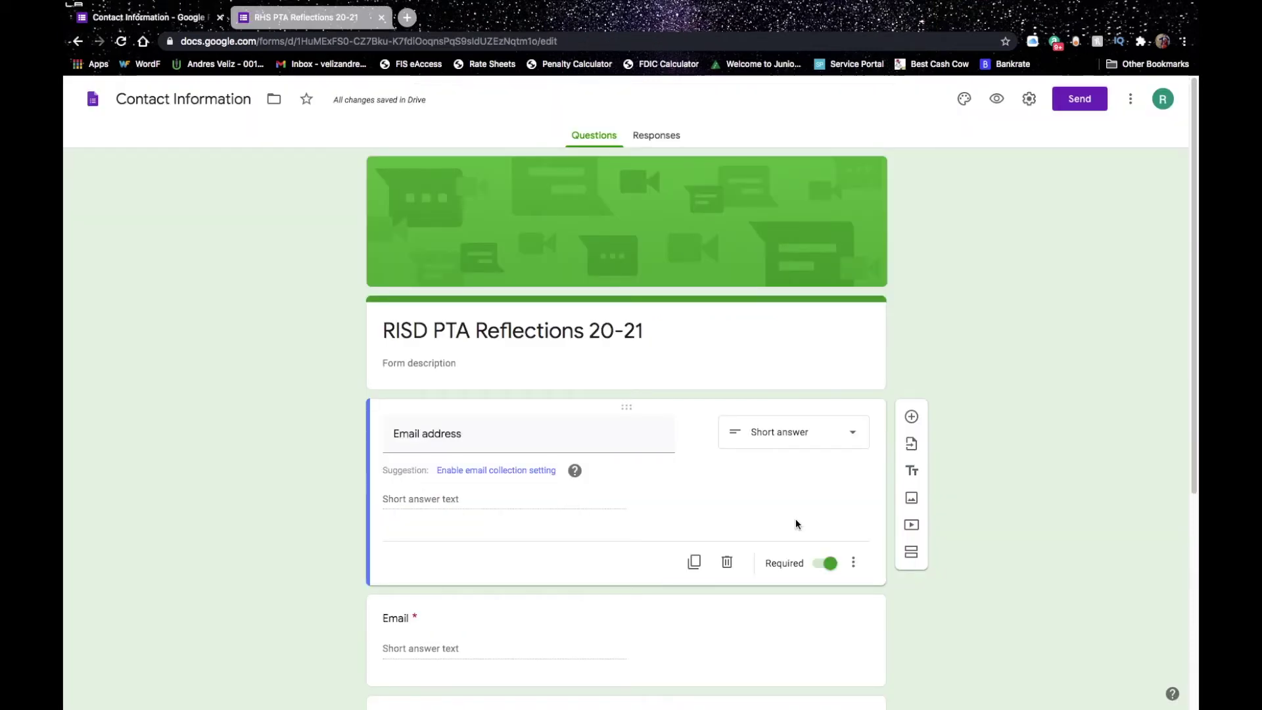
pyautogui.scroll(-5, 850, 457)
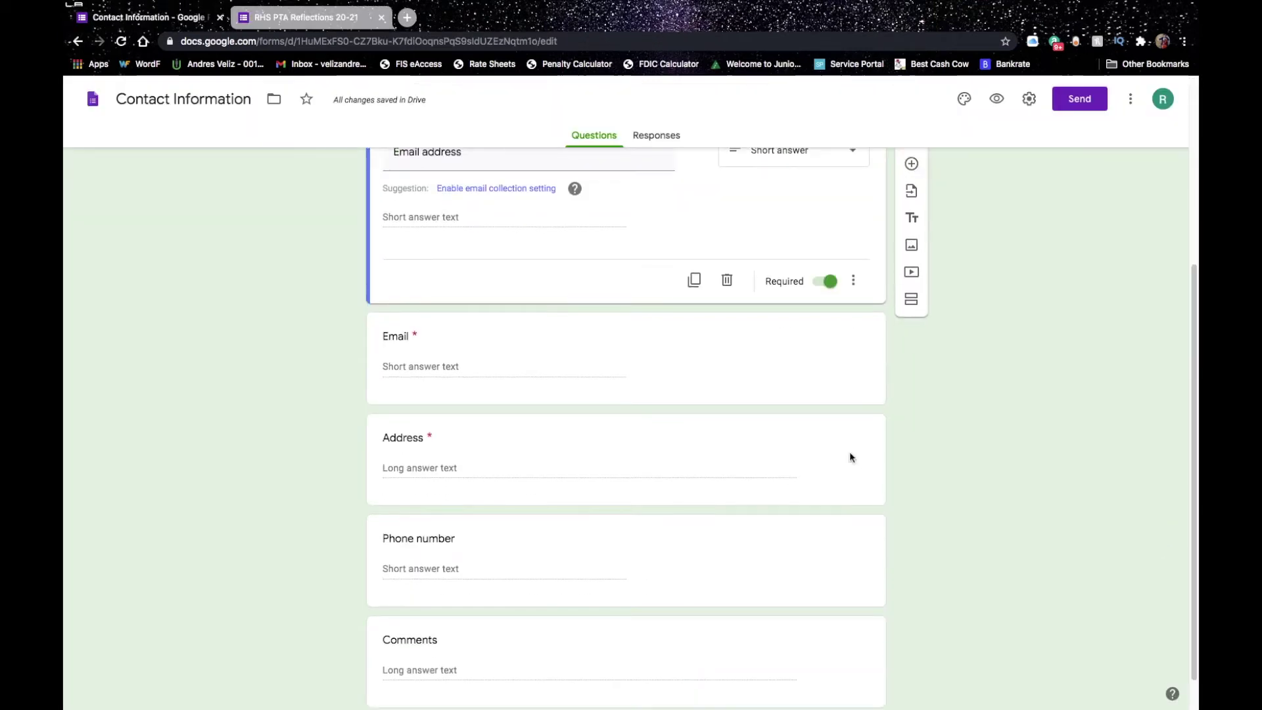
pyautogui.click(486, 334)
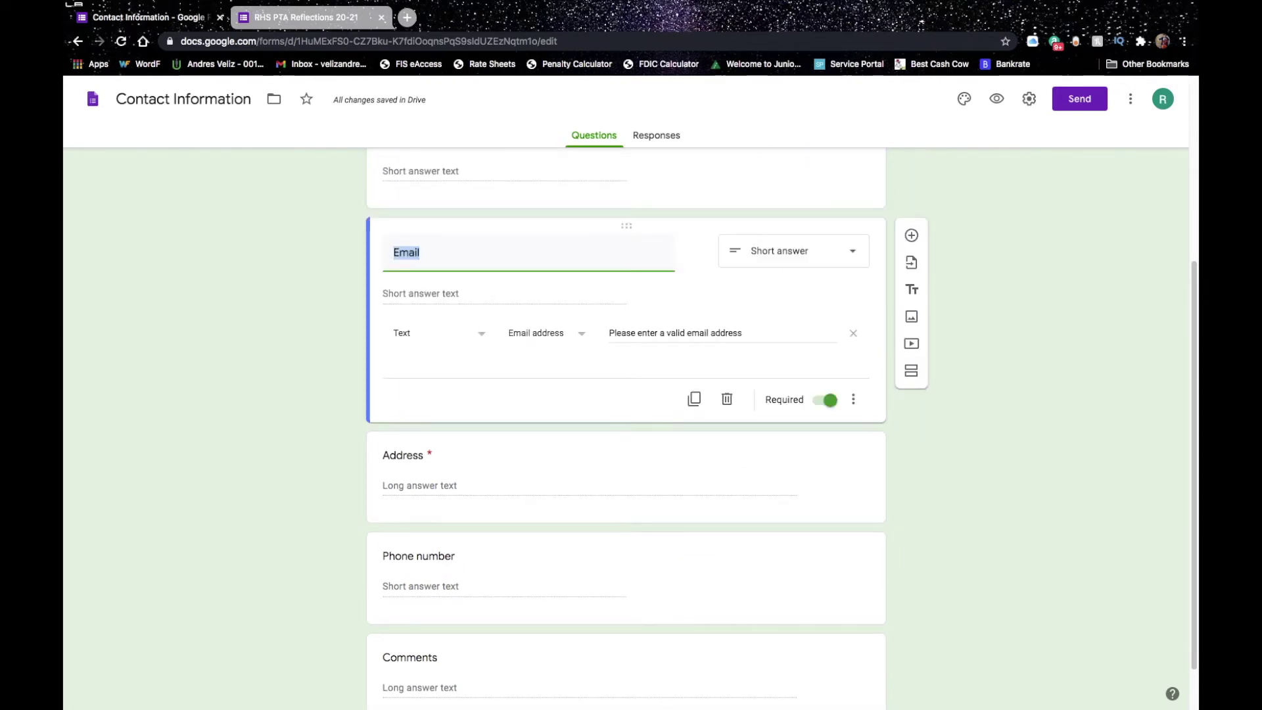
pyautogui.press('super+v')
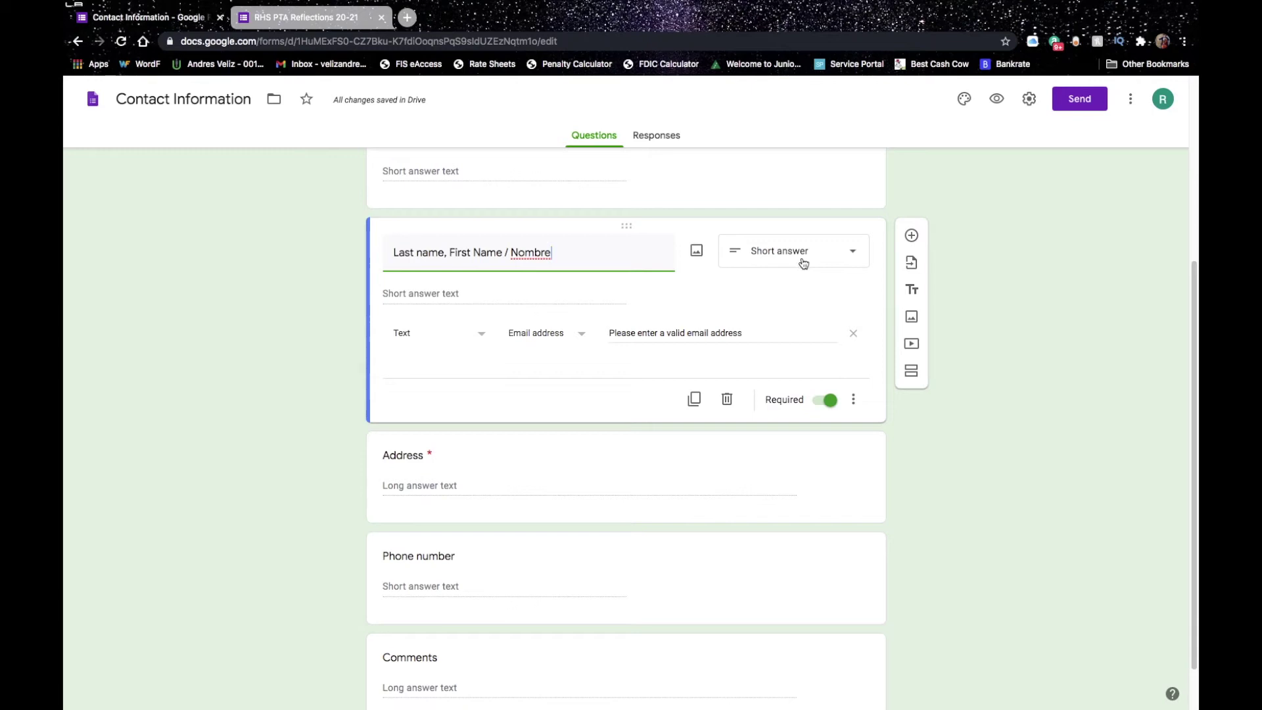
# Step: Replace the Address question's title with "ID Number / número de identificación" copied from the reference form, and set its type to Short answer
pyautogui.click(305, 17)
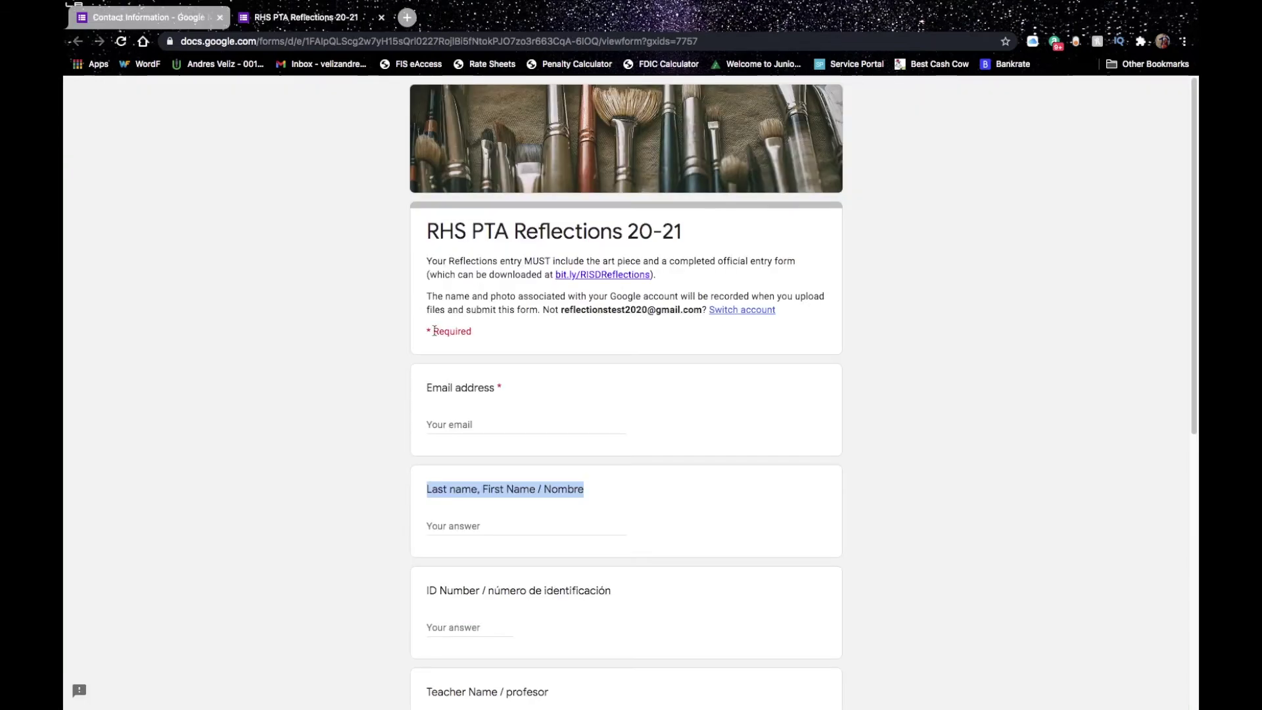
pyautogui.moveTo(612, 595); pyautogui.dragTo(451, 583)
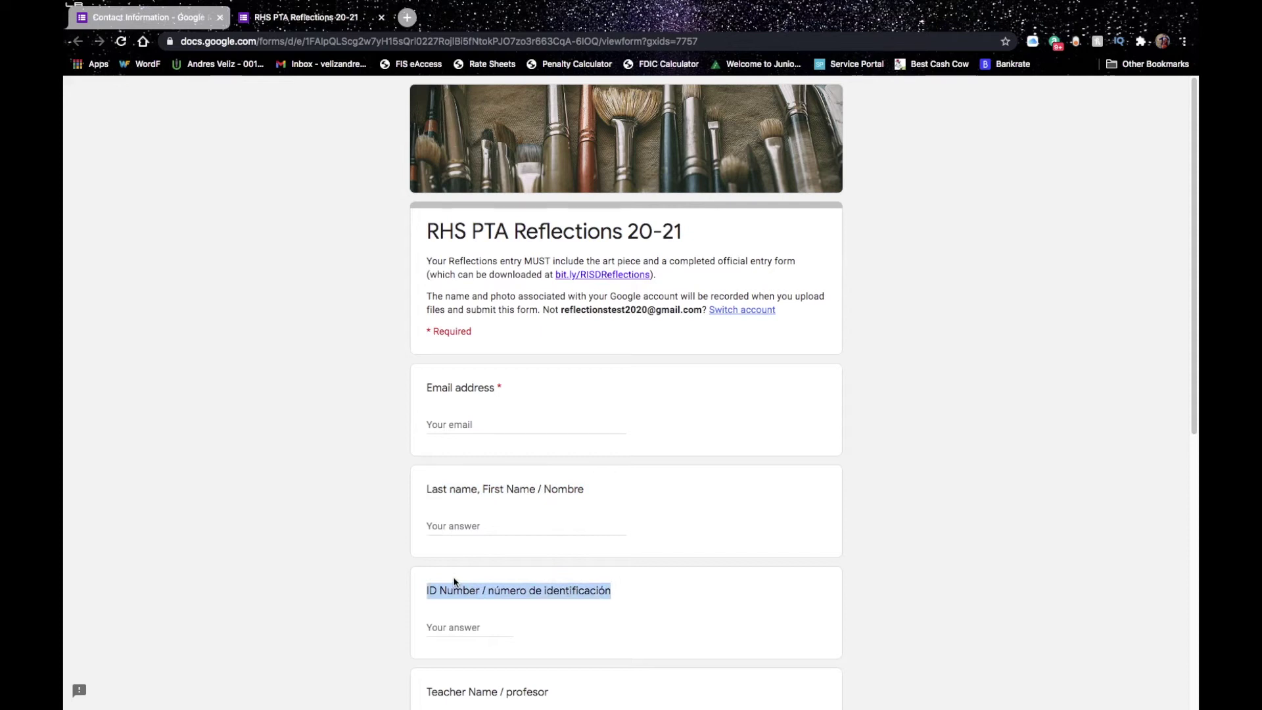
pyautogui.click(98, 17)
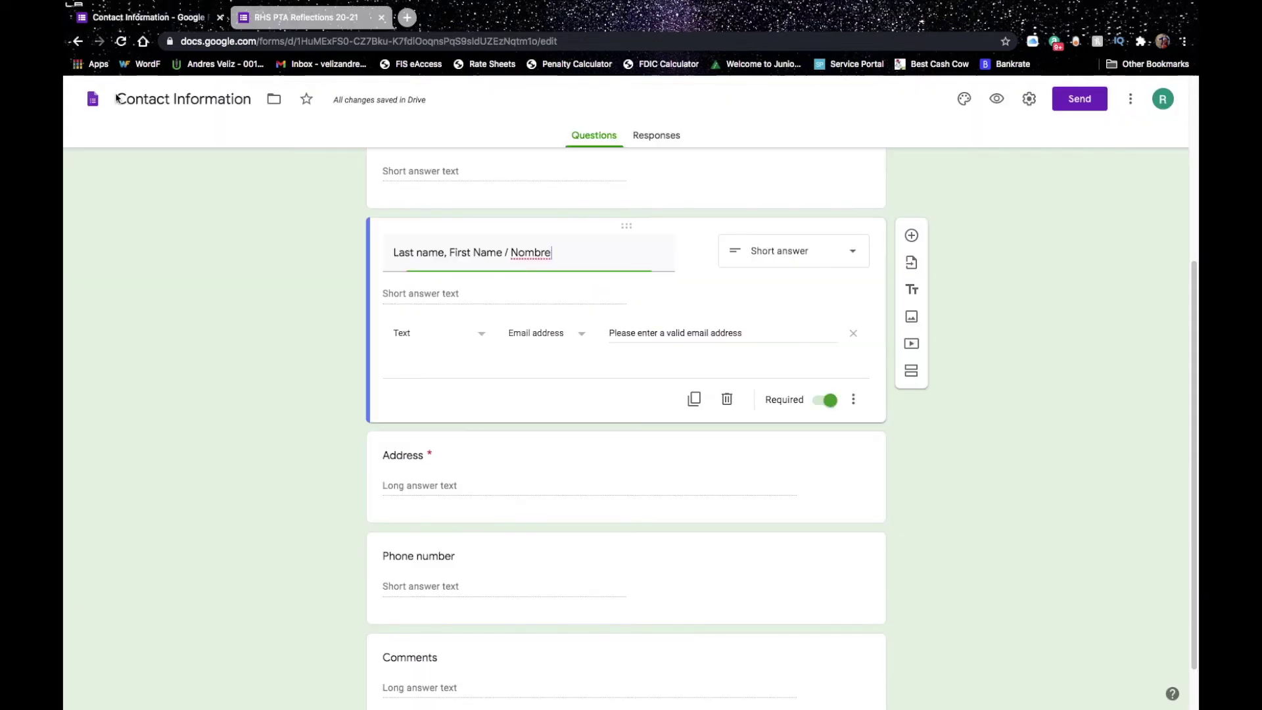
pyautogui.click(431, 456)
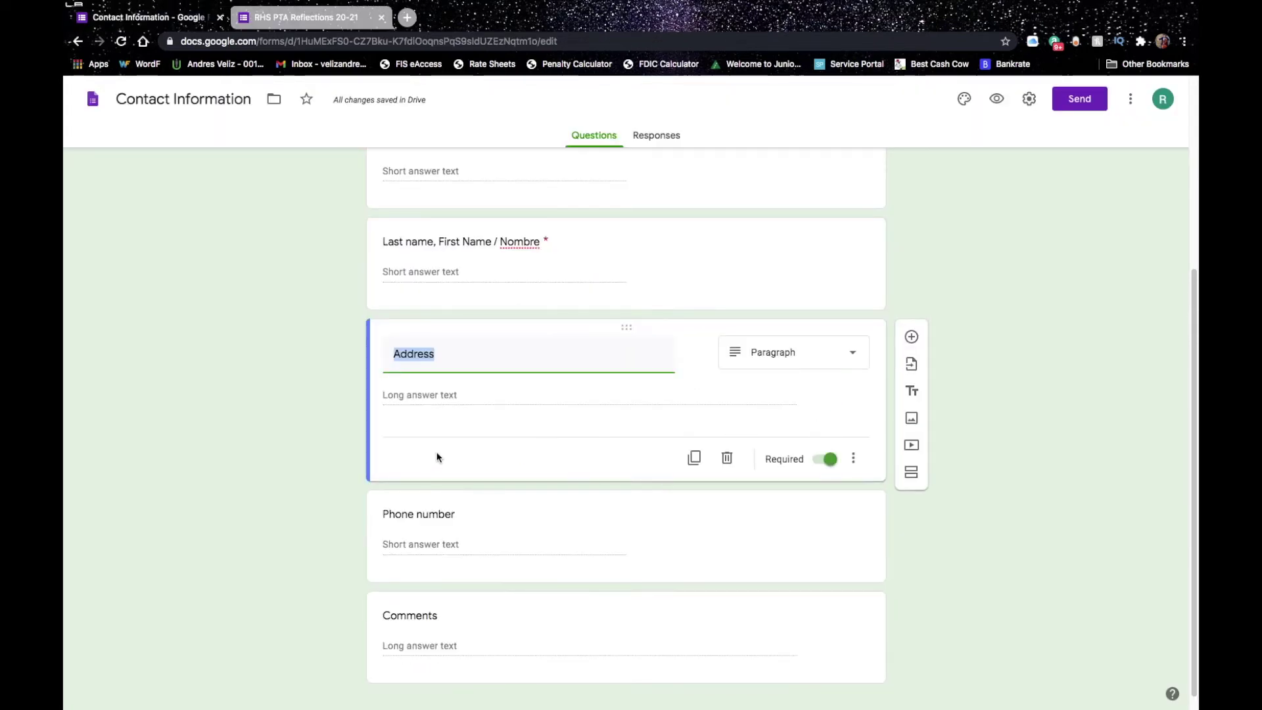
pyautogui.press('super+v')
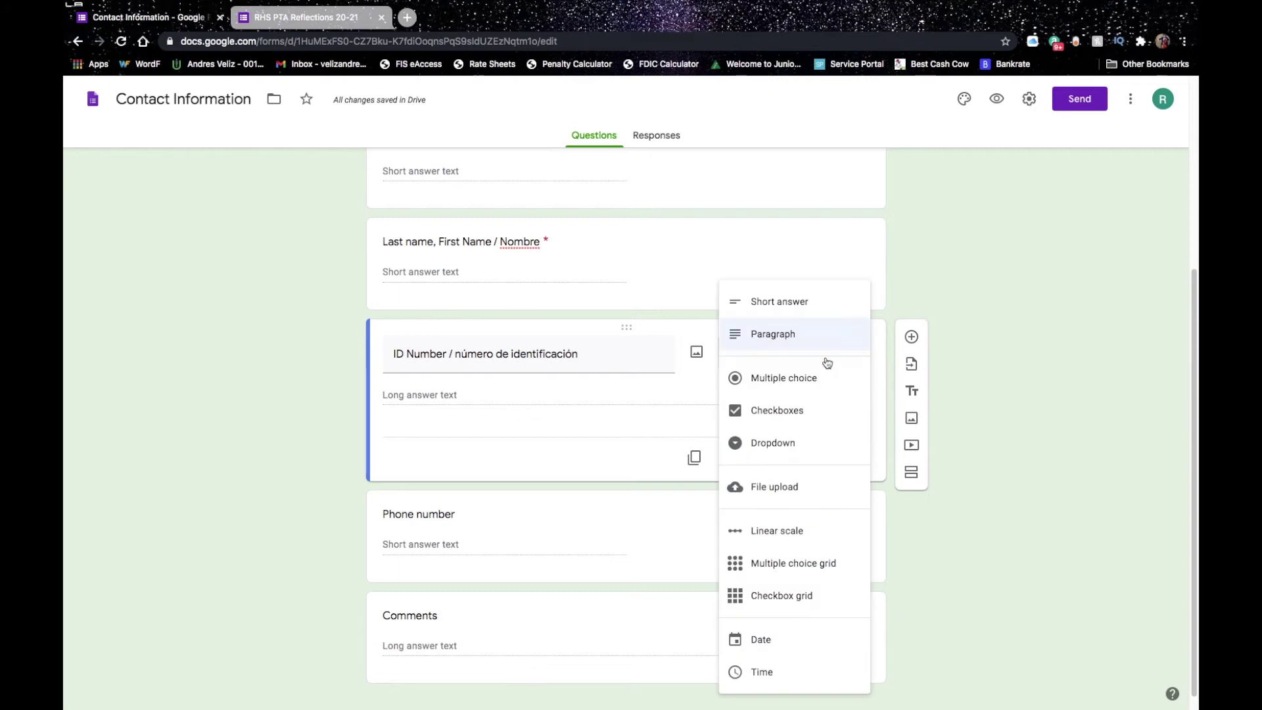
pyautogui.click(827, 312)
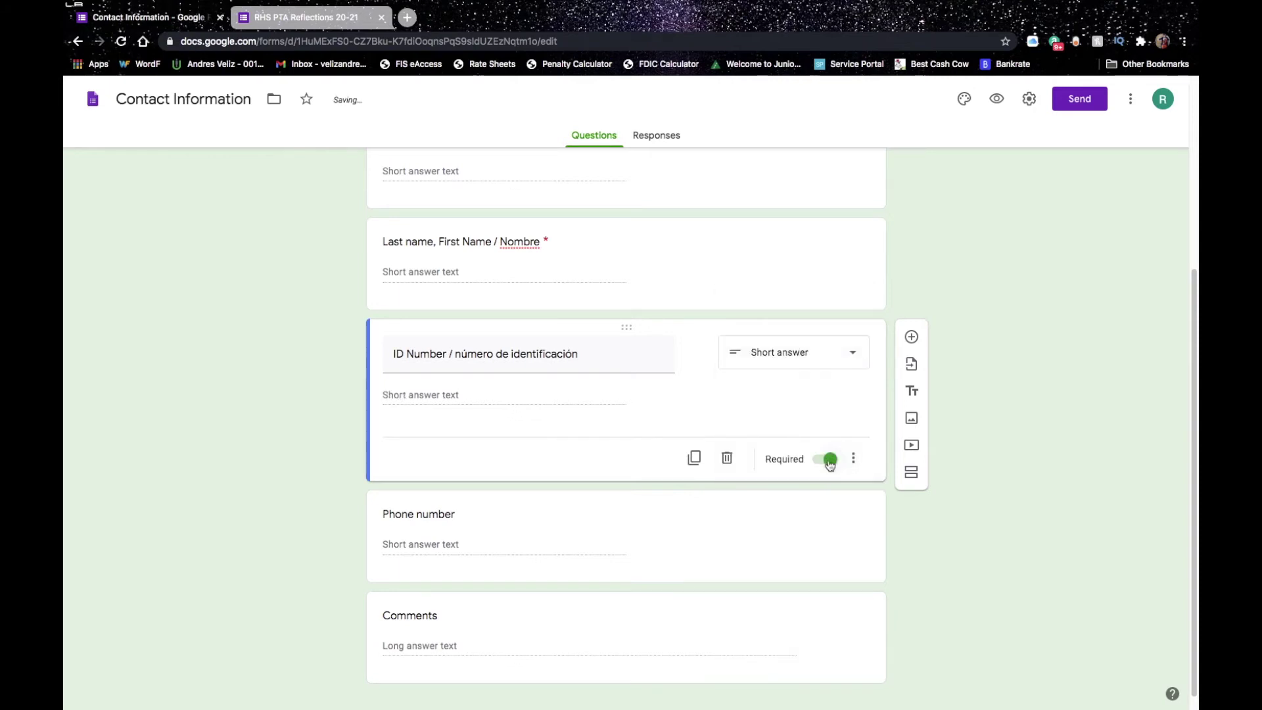
# Step: Replace the Phone number question's title with "Teacher Name / profesor" copied from the reference form, and make the question required
pyautogui.moveTo(1196, 416); pyautogui.dragTo(1197, 464)
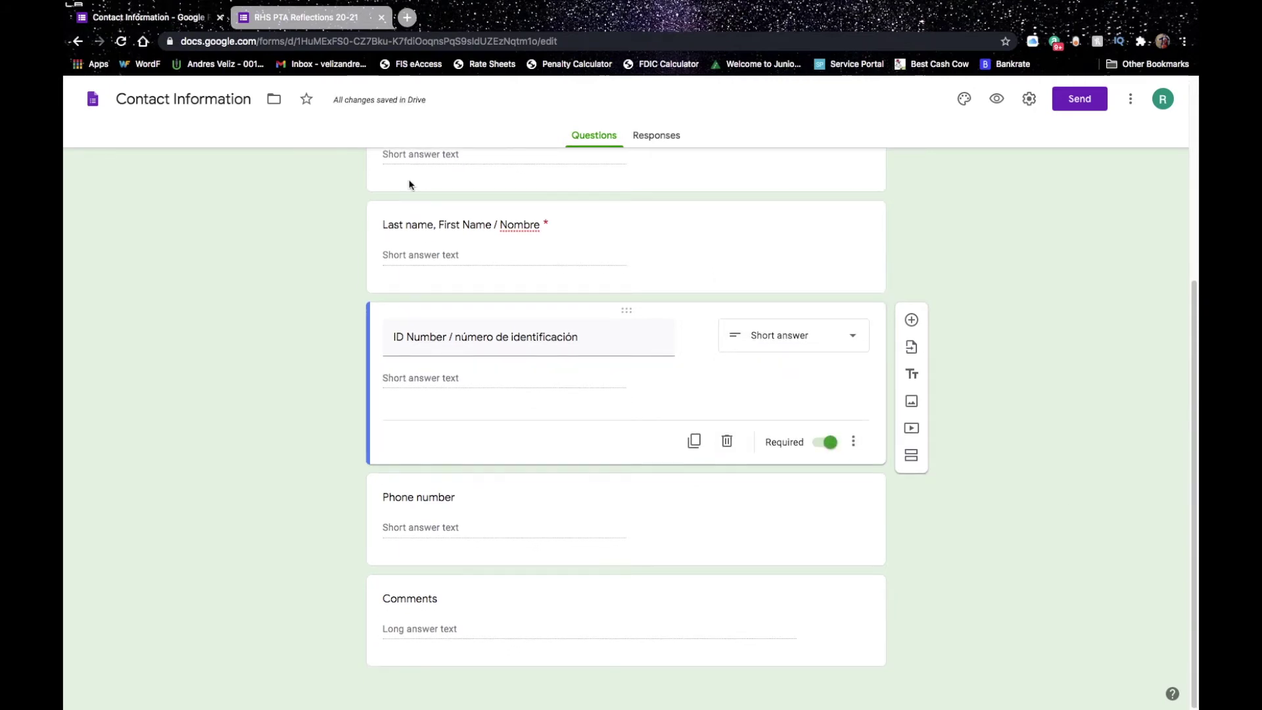
pyautogui.click(312, 19)
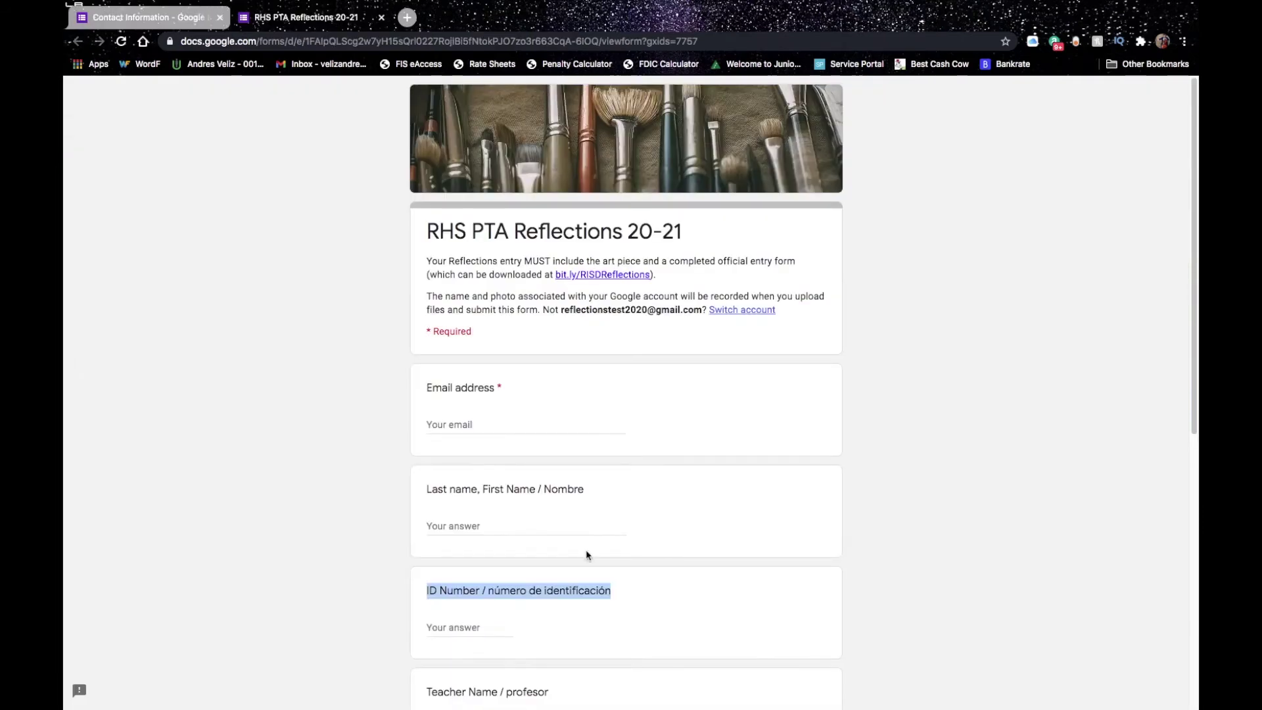
pyautogui.scroll(-5, 580, 363)
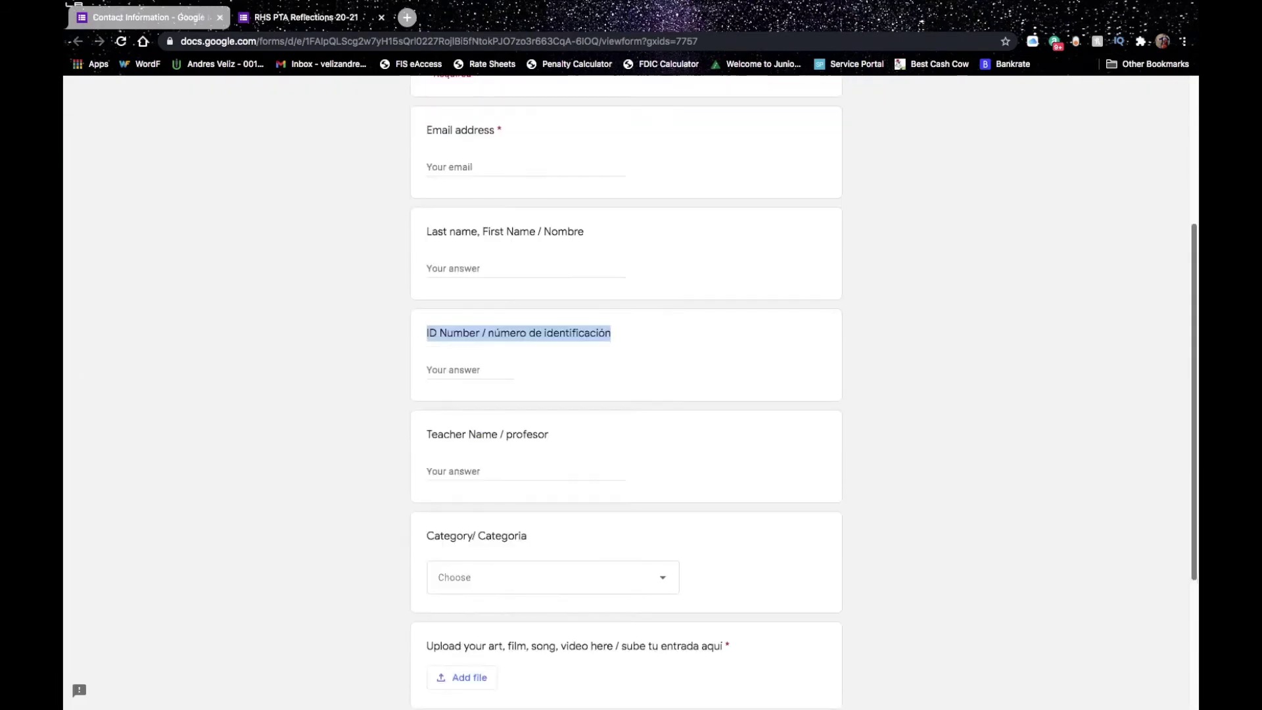
pyautogui.moveTo(549, 421); pyautogui.dragTo(448, 412)
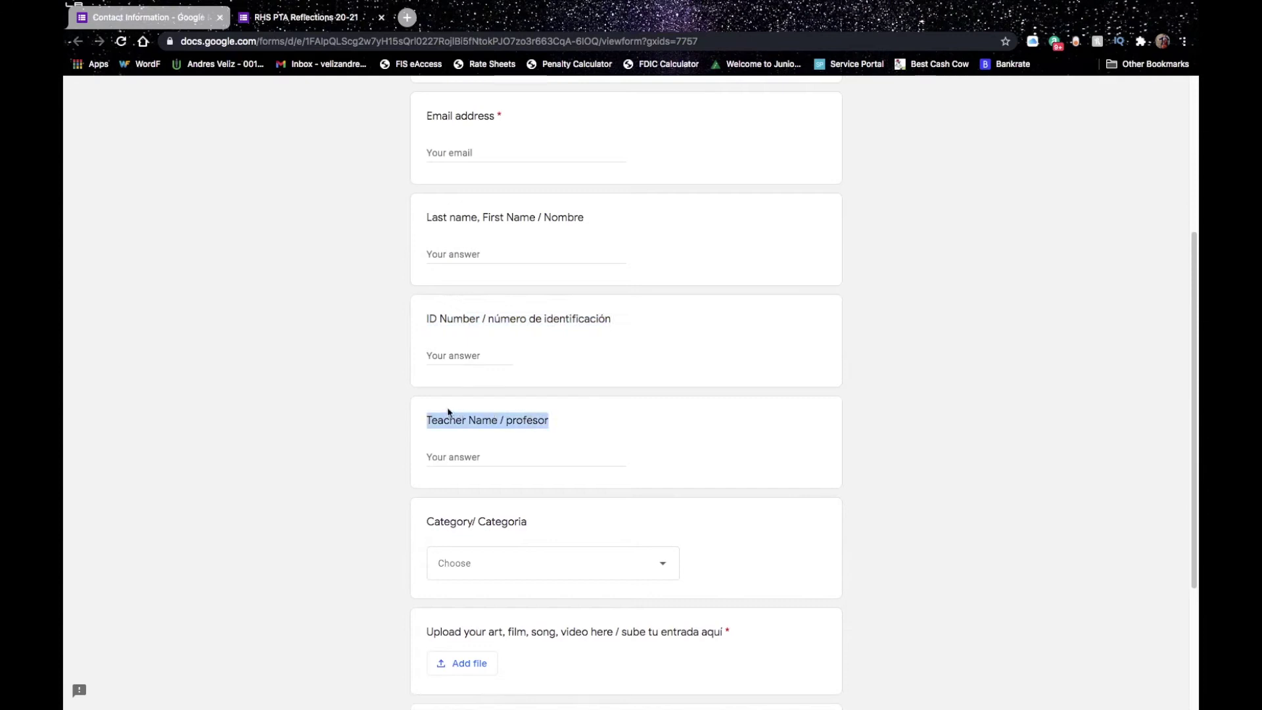
pyautogui.click(175, 15)
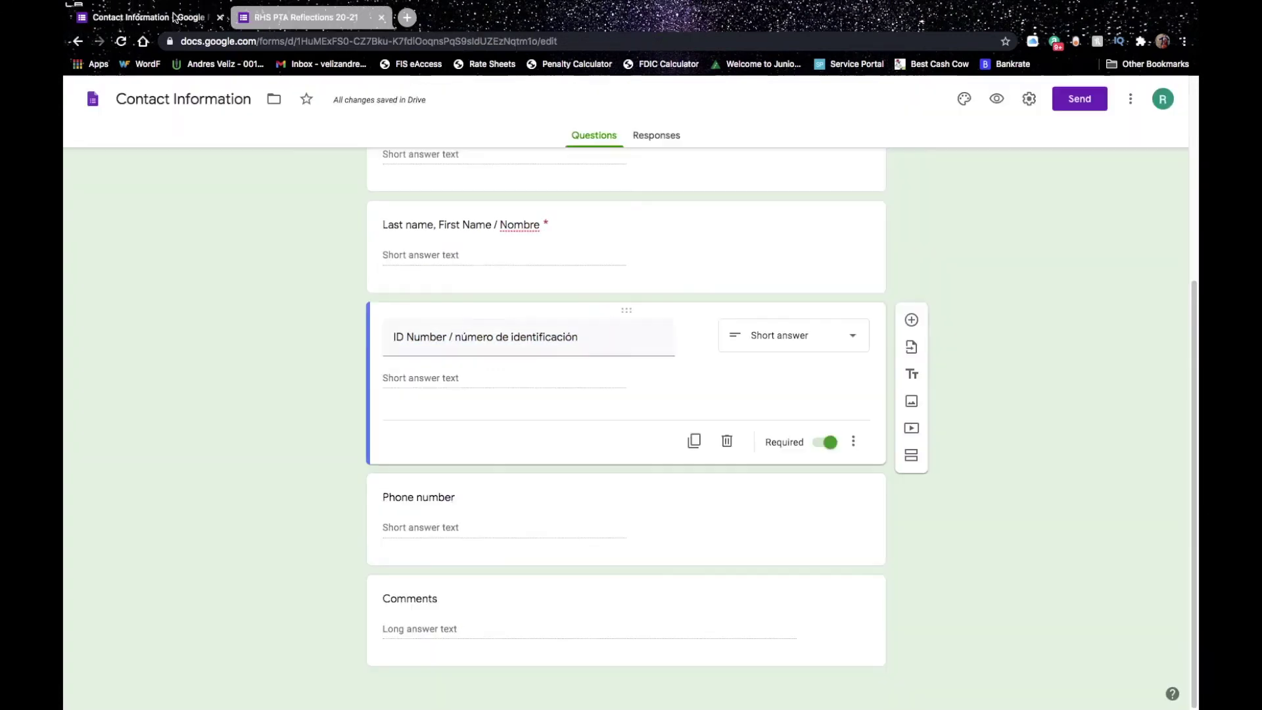
pyautogui.click(507, 512)
pyautogui.doubleClick(503, 439)
pyautogui.tripleClick(502, 439)
pyautogui.hotkey('ctrl', 'v')
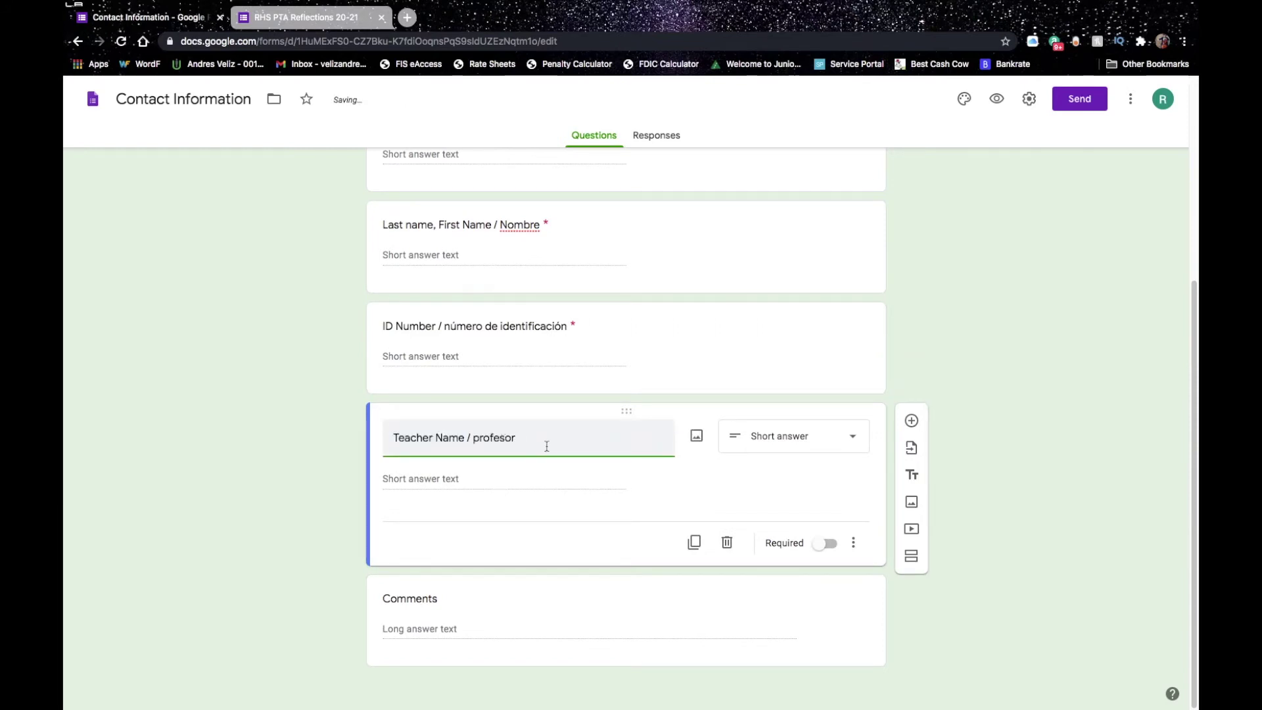
pyautogui.click(825, 543)
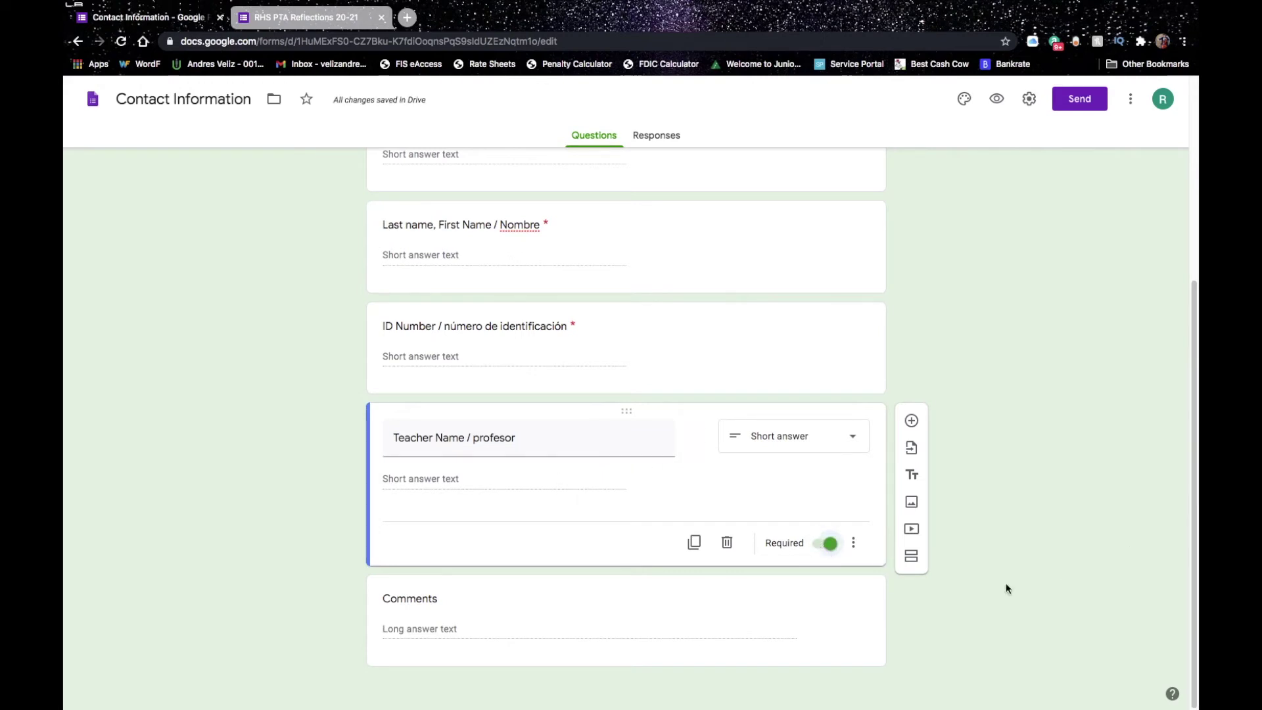
# Step: Delete the Comments question and add a new section after the Teacher Name question
pyautogui.click(814, 611)
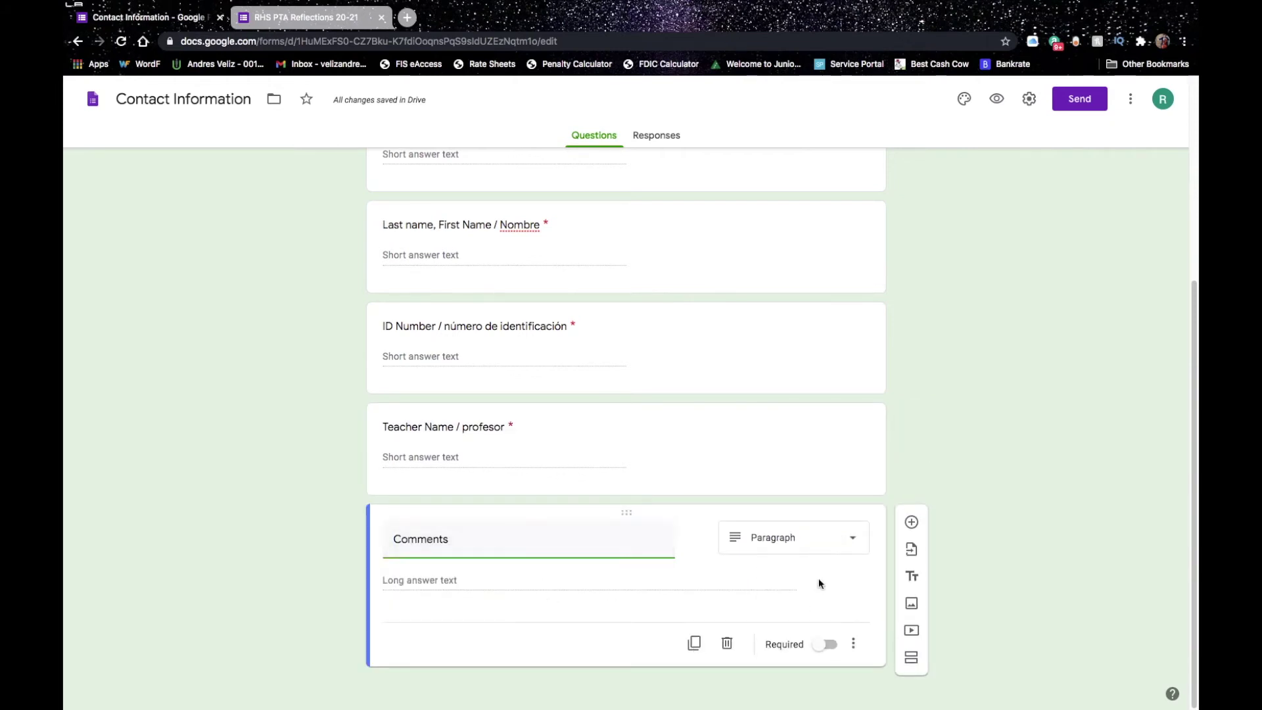
pyautogui.click(726, 645)
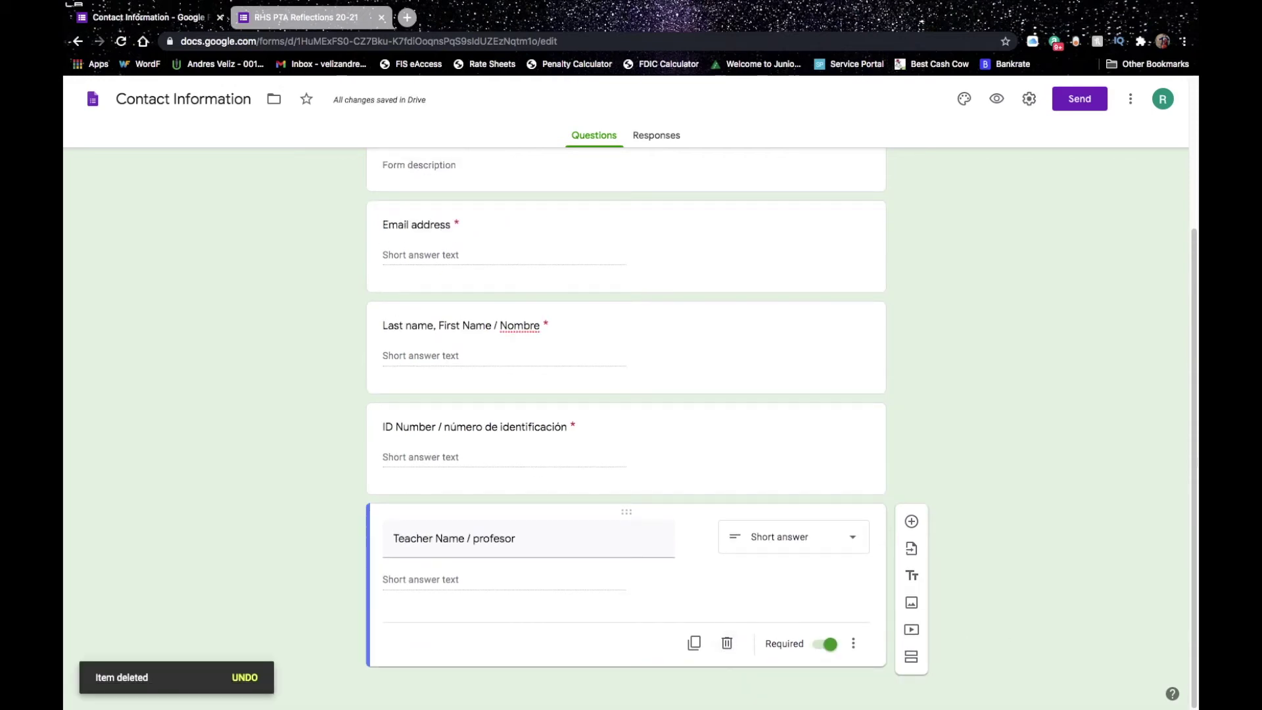
pyautogui.scroll(3, 1197, 468)
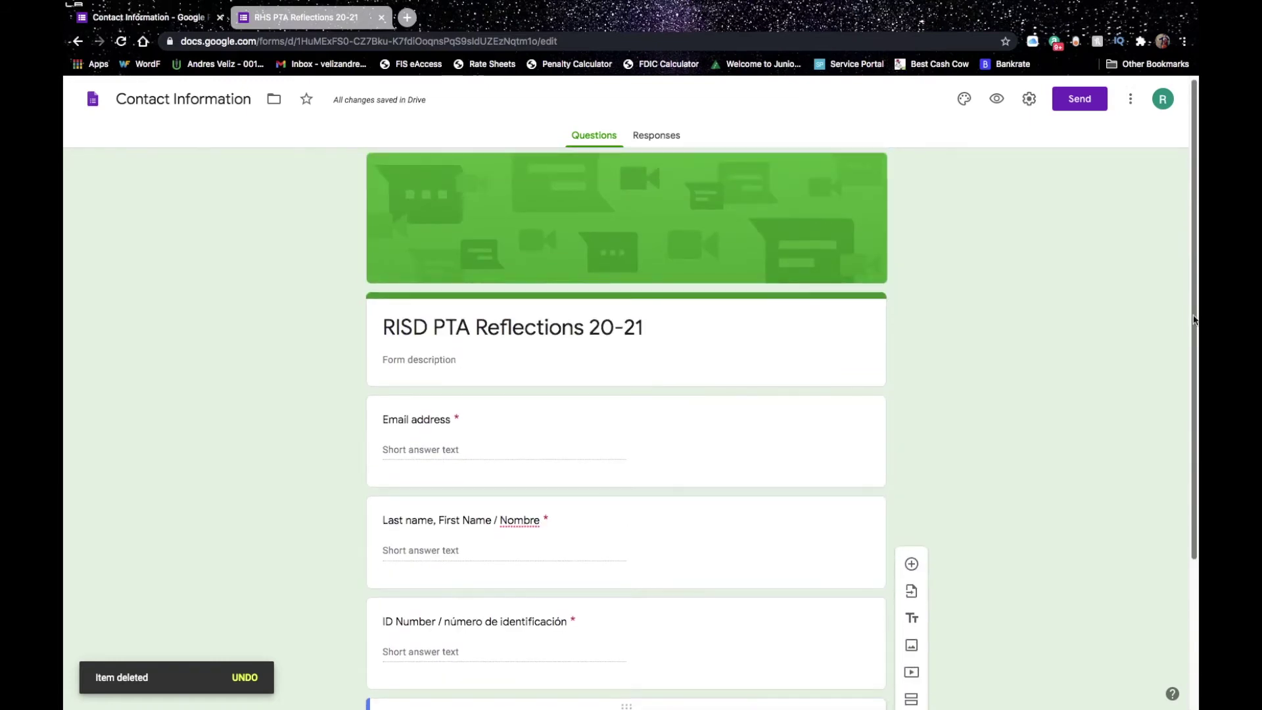
pyautogui.scroll(-3, 1197, 468)
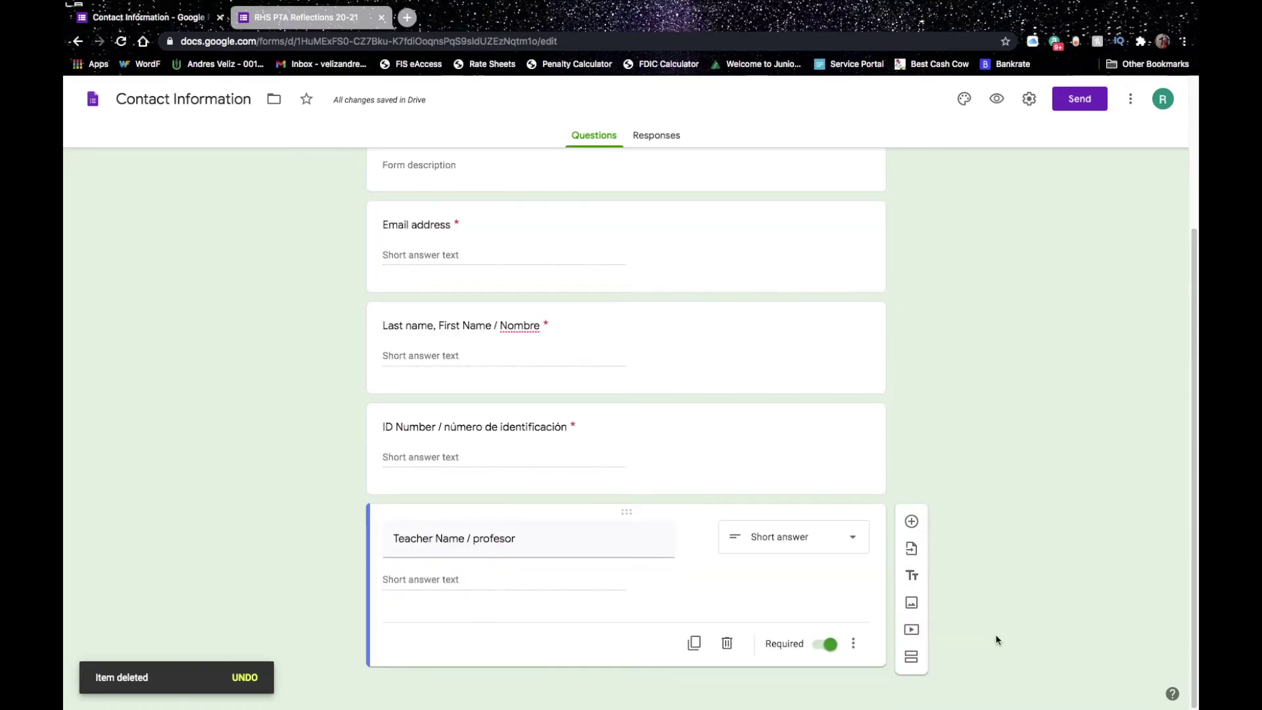
pyautogui.scroll(3, 1192, 382)
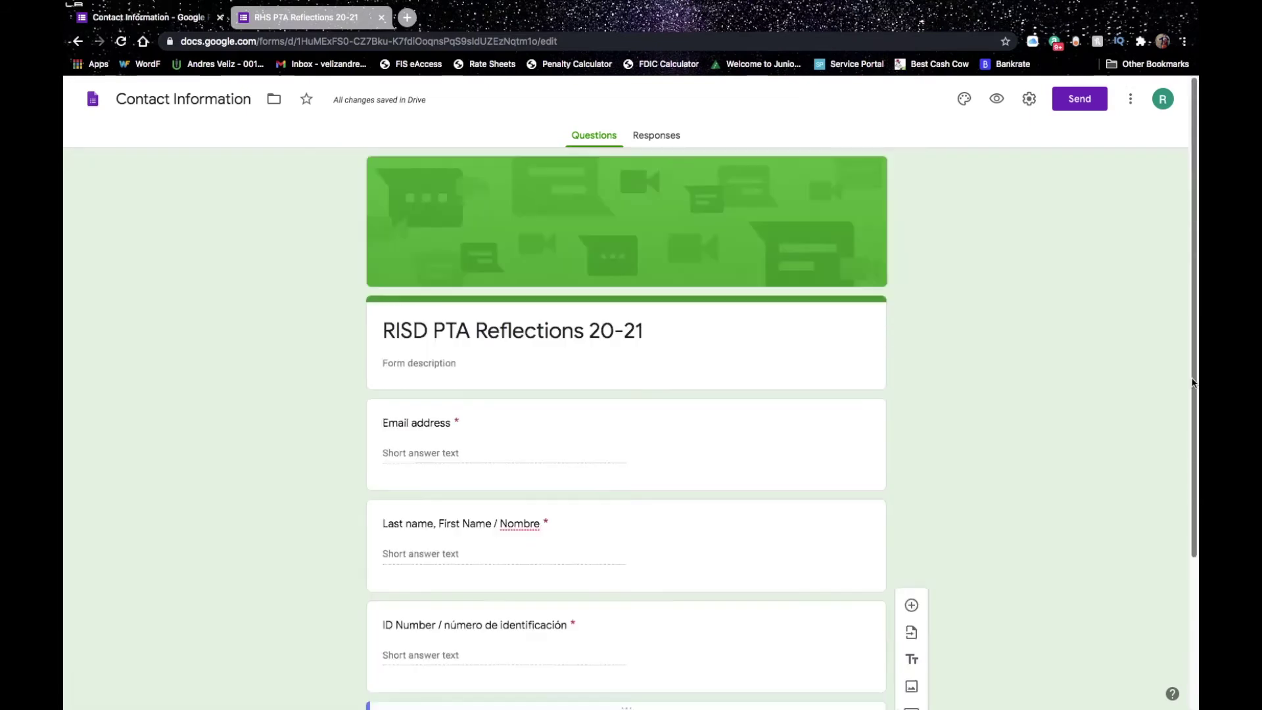
pyautogui.scroll(-3, 1193, 383)
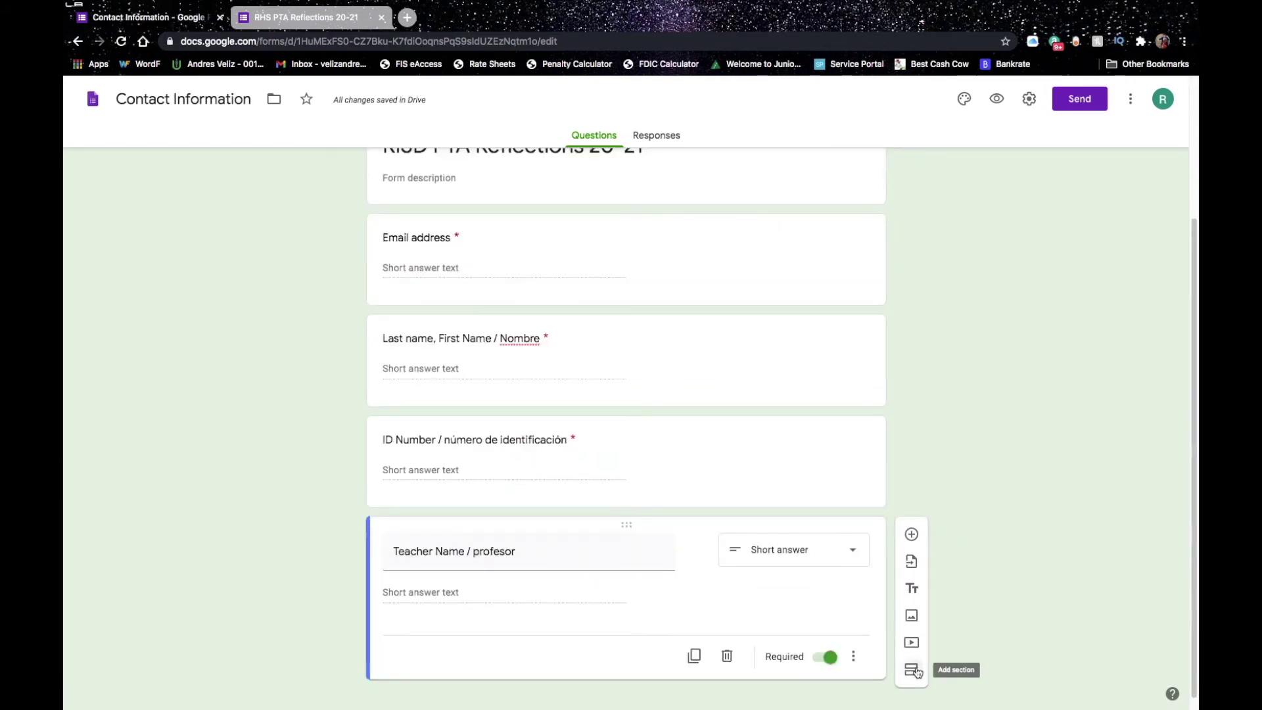
pyautogui.click(917, 670)
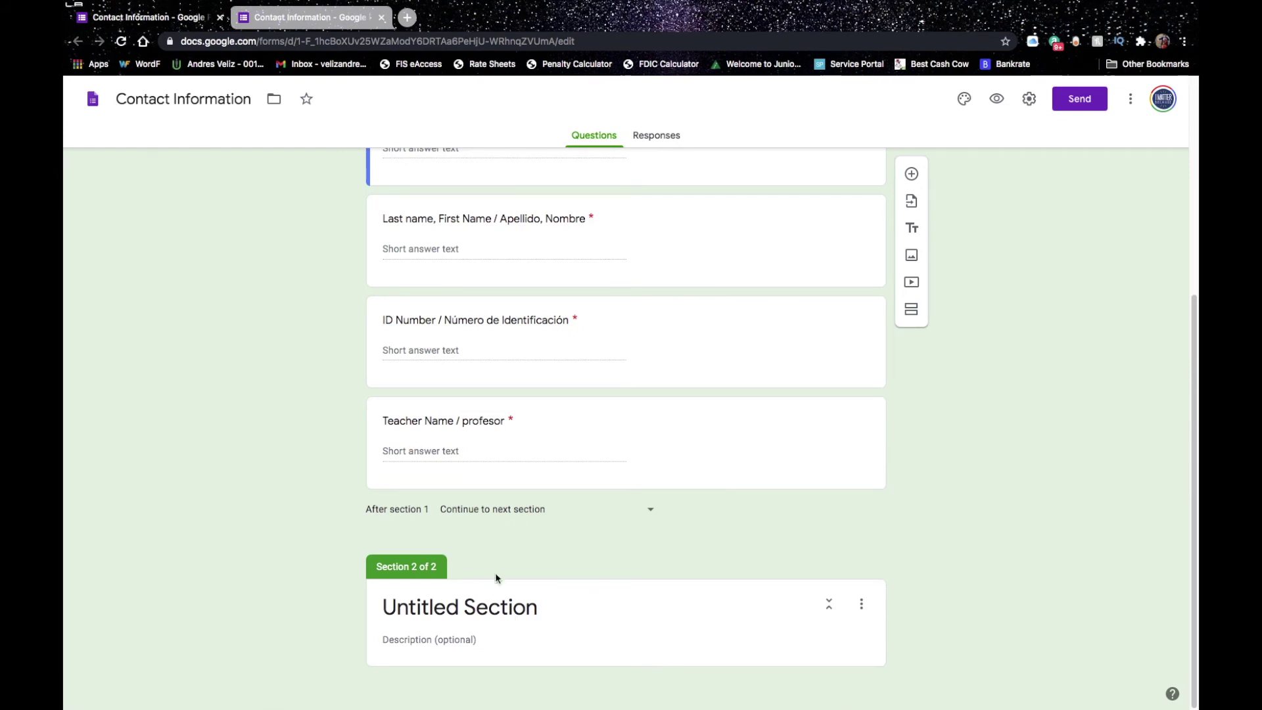
# Step: Copy the section title "Submit your entry / Envia tu entrada" from the reference form and paste it over the untitled section's title
pyautogui.click(276, 24)
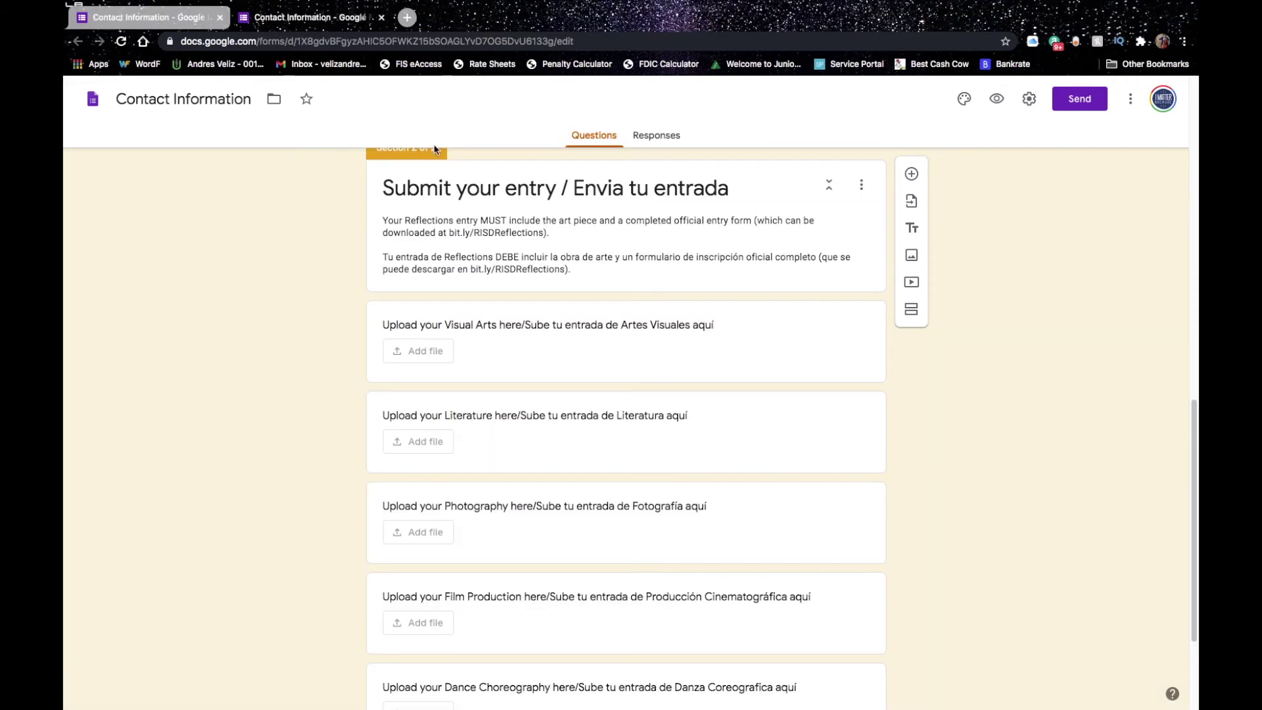
pyautogui.tripleClick(587, 193)
pyautogui.press('super+c')
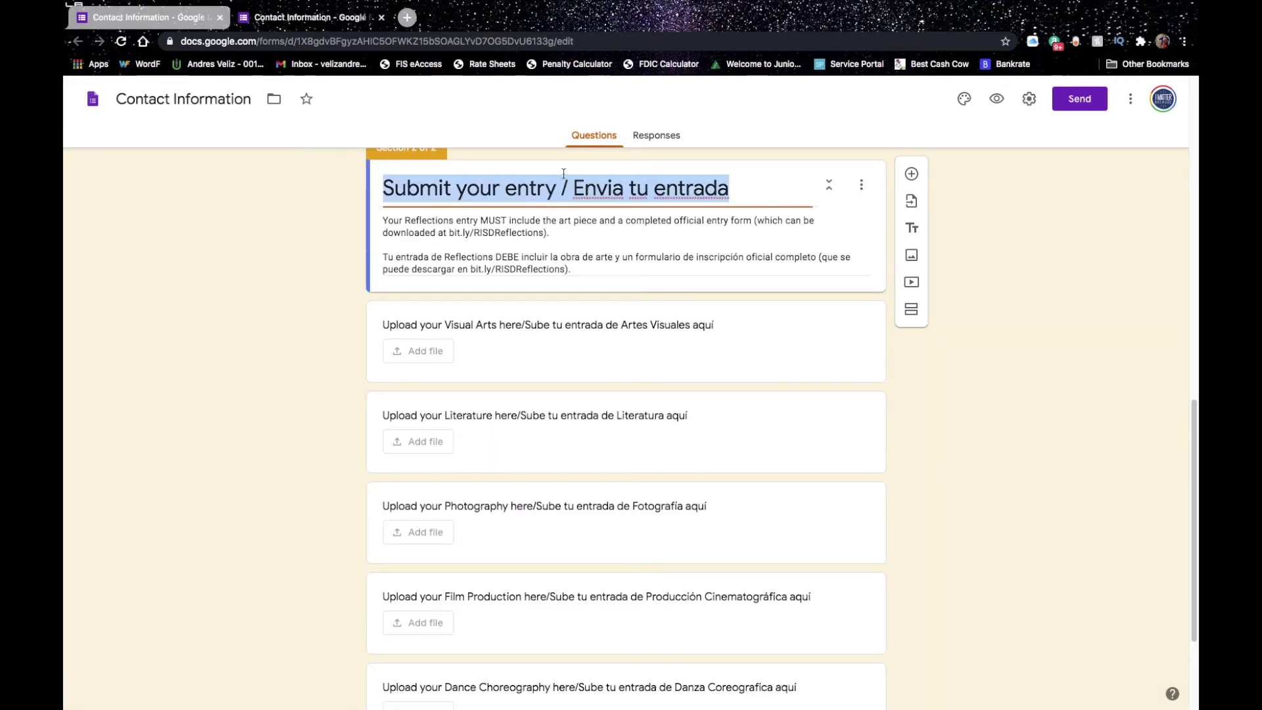
pyautogui.click(185, 7)
pyautogui.click(132, 56)
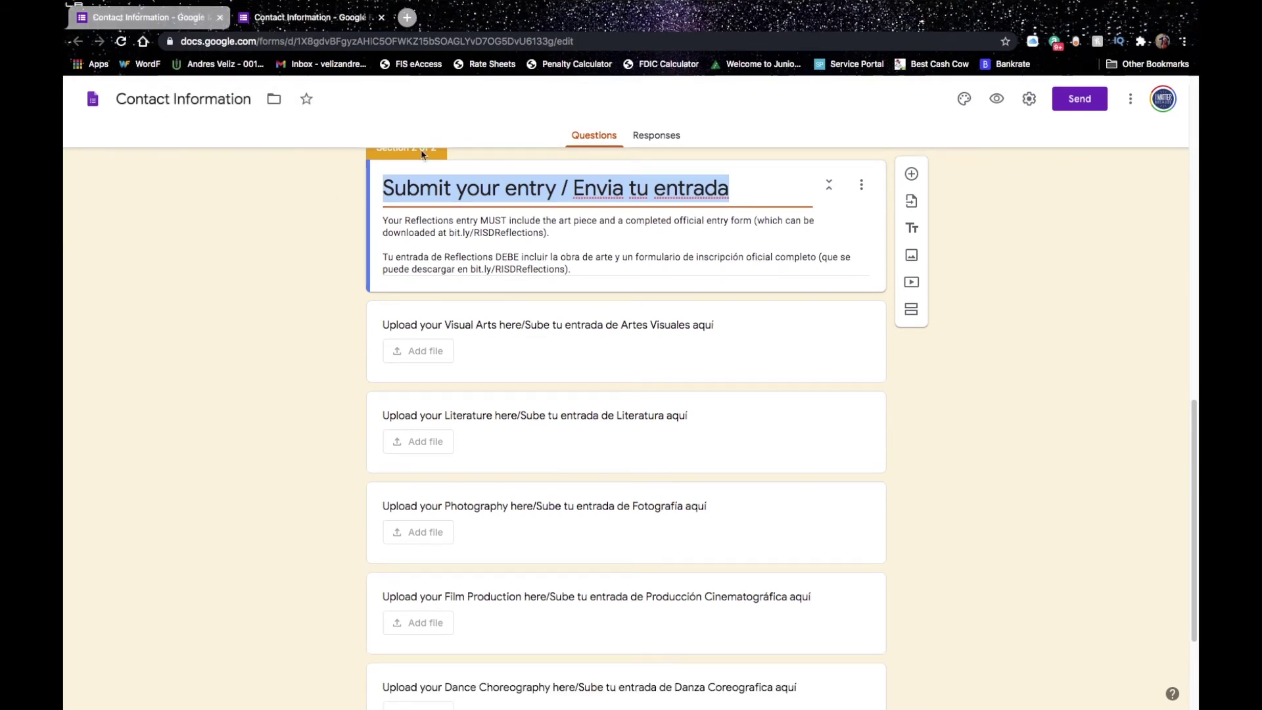
pyautogui.click(124, 18)
pyautogui.click(507, 585)
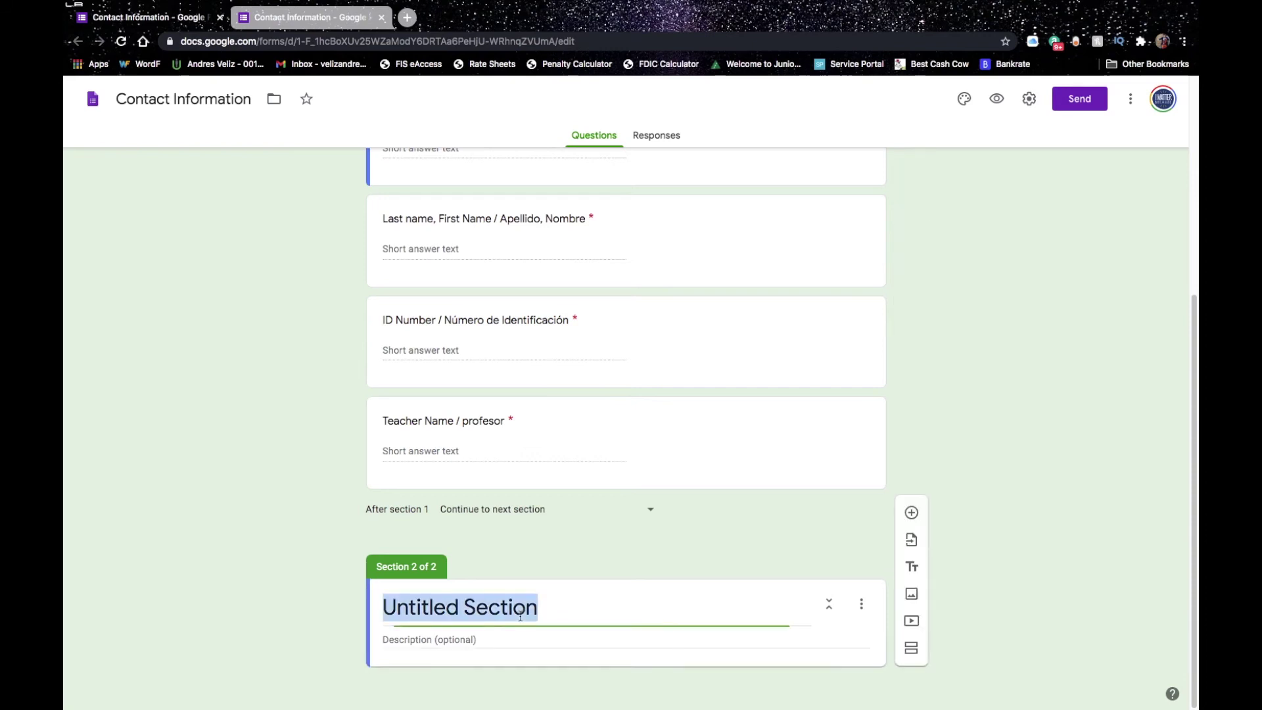
pyautogui.press('super+v')
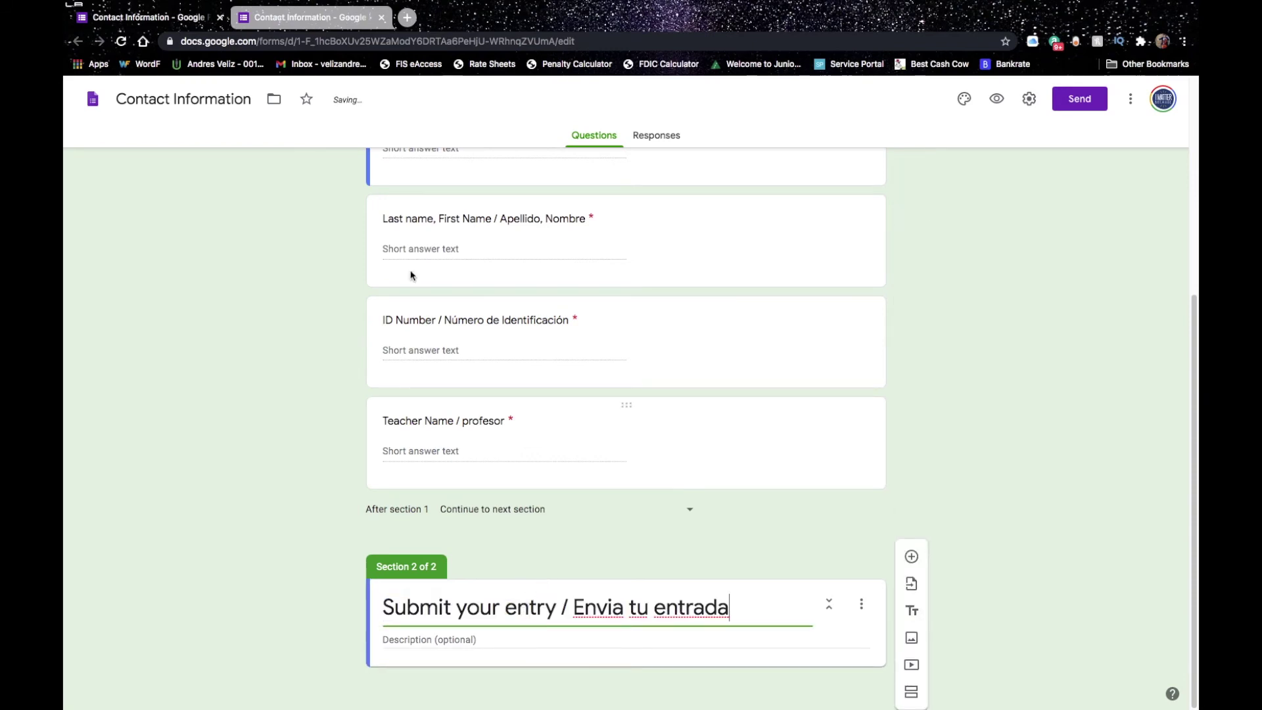
# Step: Copy the reference section's English and Spanish description about the Reflections entry requirements into section 2's description
pyautogui.click(316, 18)
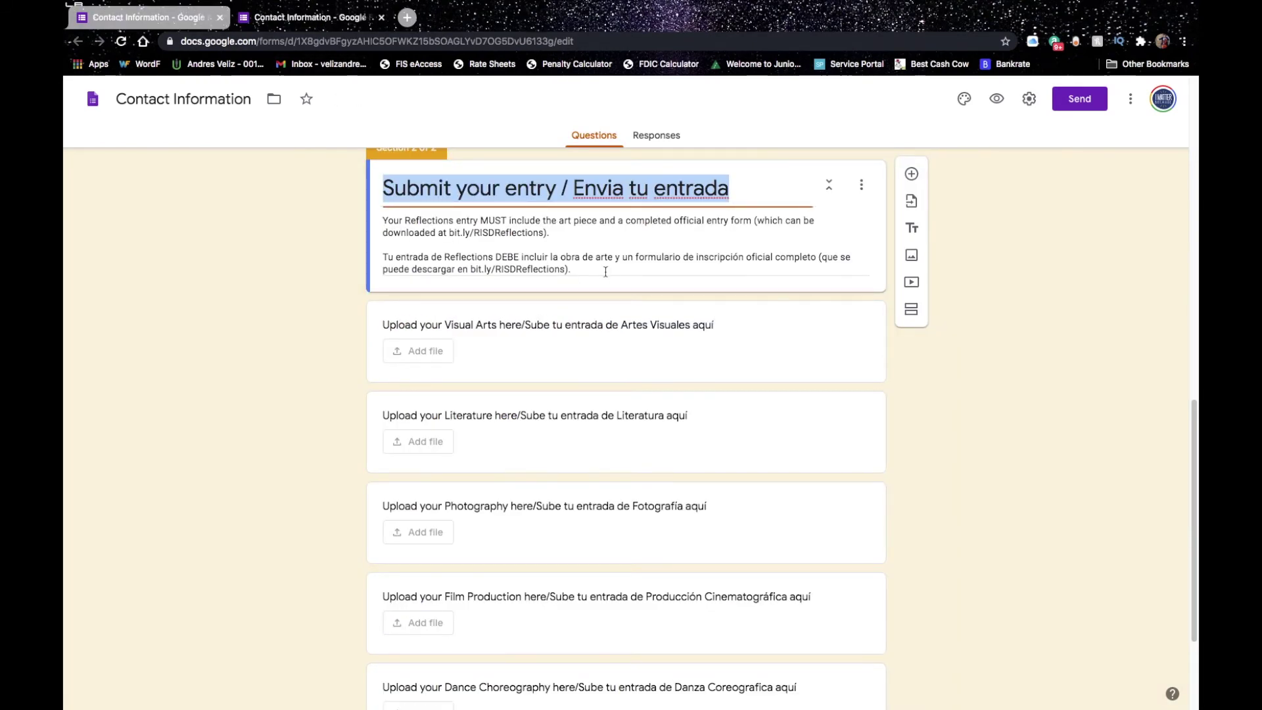
pyautogui.moveTo(605, 272); pyautogui.dragTo(371, 192)
pyautogui.hotkey('ctrl', 'c')
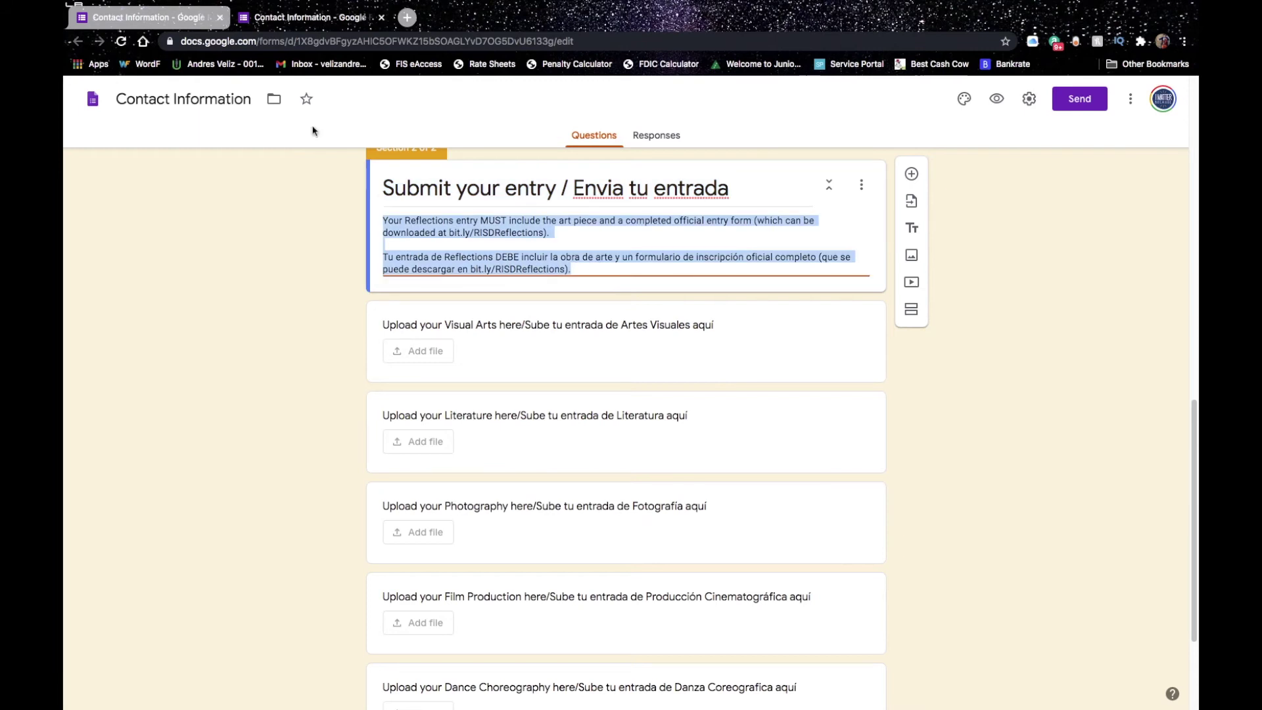
pyautogui.click(181, 20)
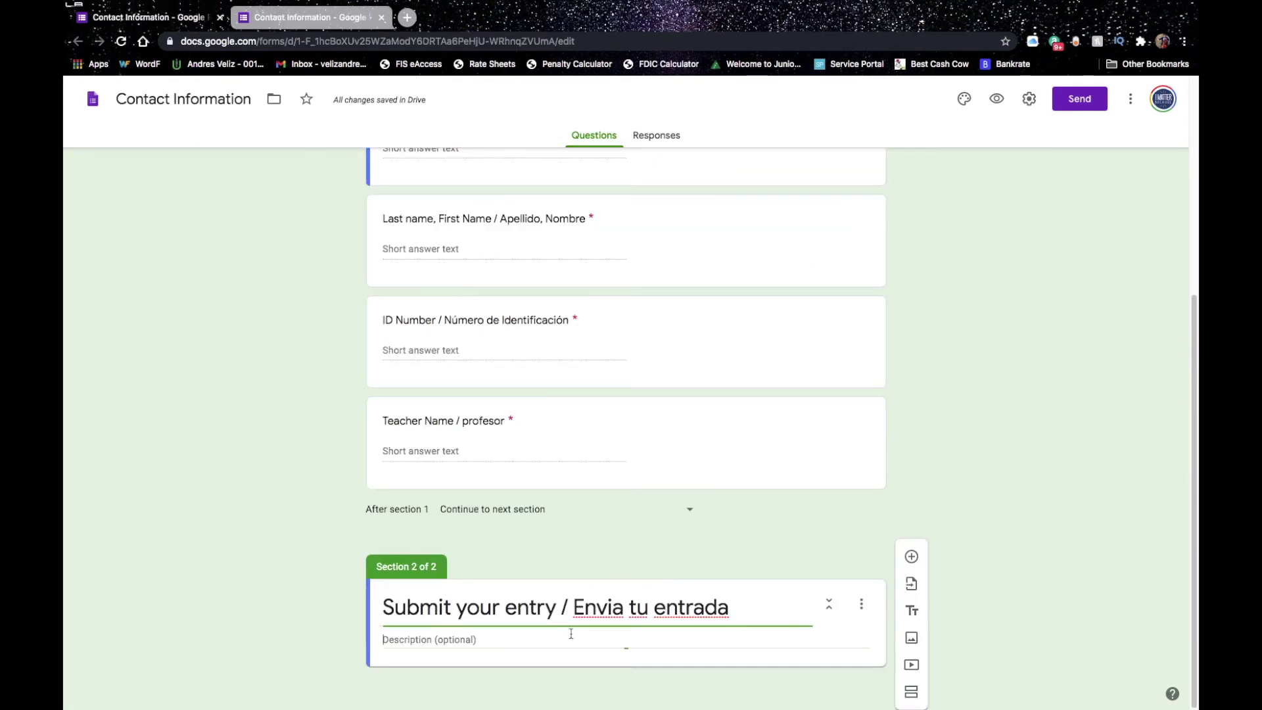
pyautogui.hotkey('ctrl', 'v')
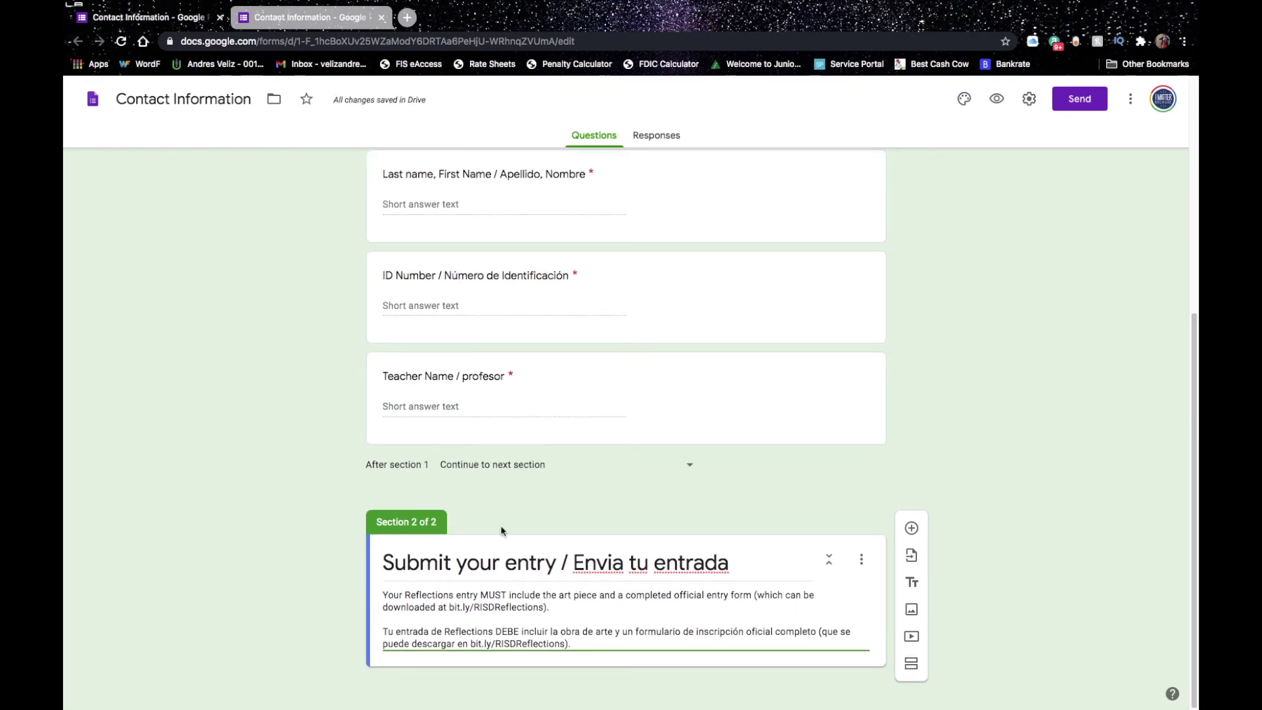
# Step: Add a question to section 2 titled "Upload your Visual Arts here/Sube tu entrada de Artes Visuales aquí", copied from the reference form
pyautogui.click(912, 529)
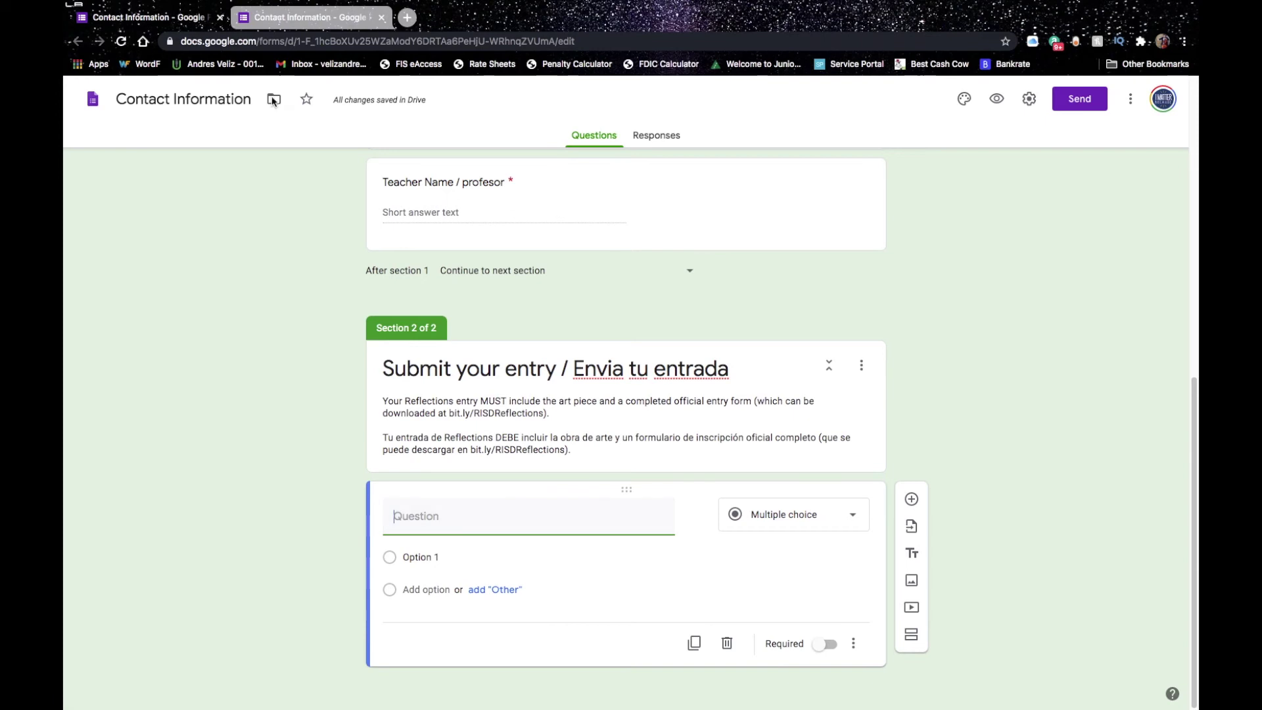
pyautogui.click(191, 18)
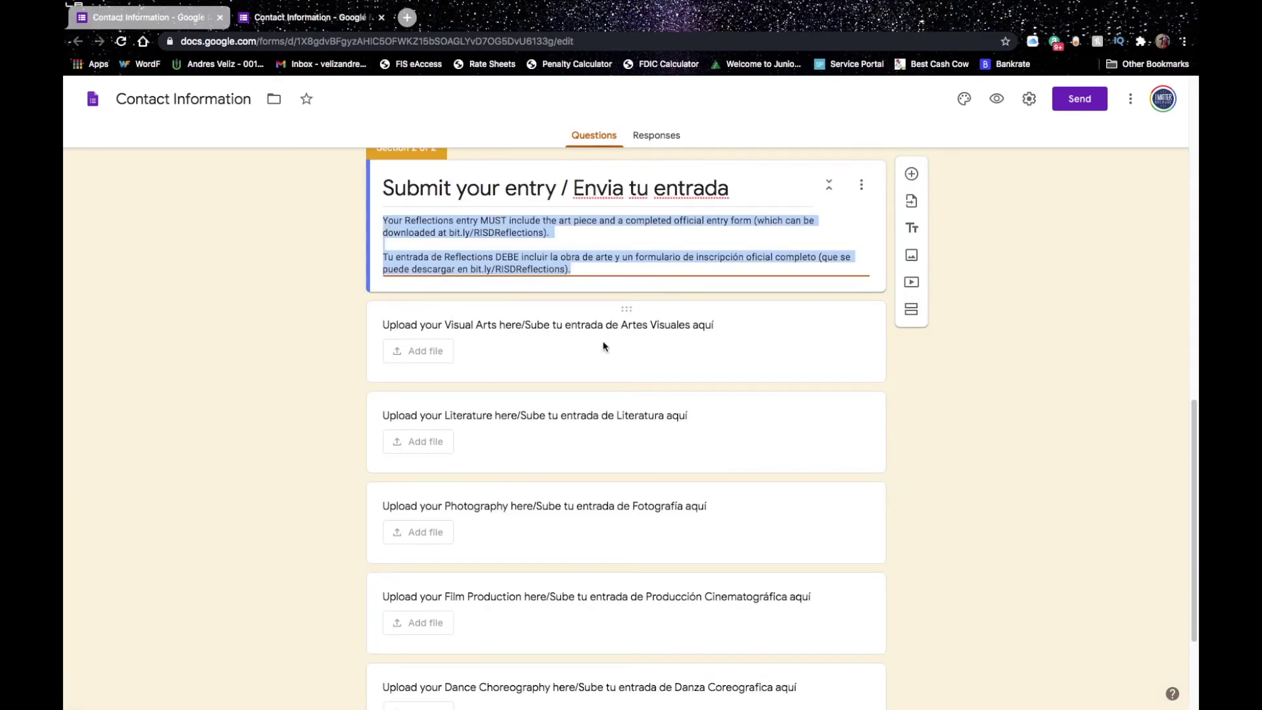
pyautogui.scroll(-5, 1194, 470)
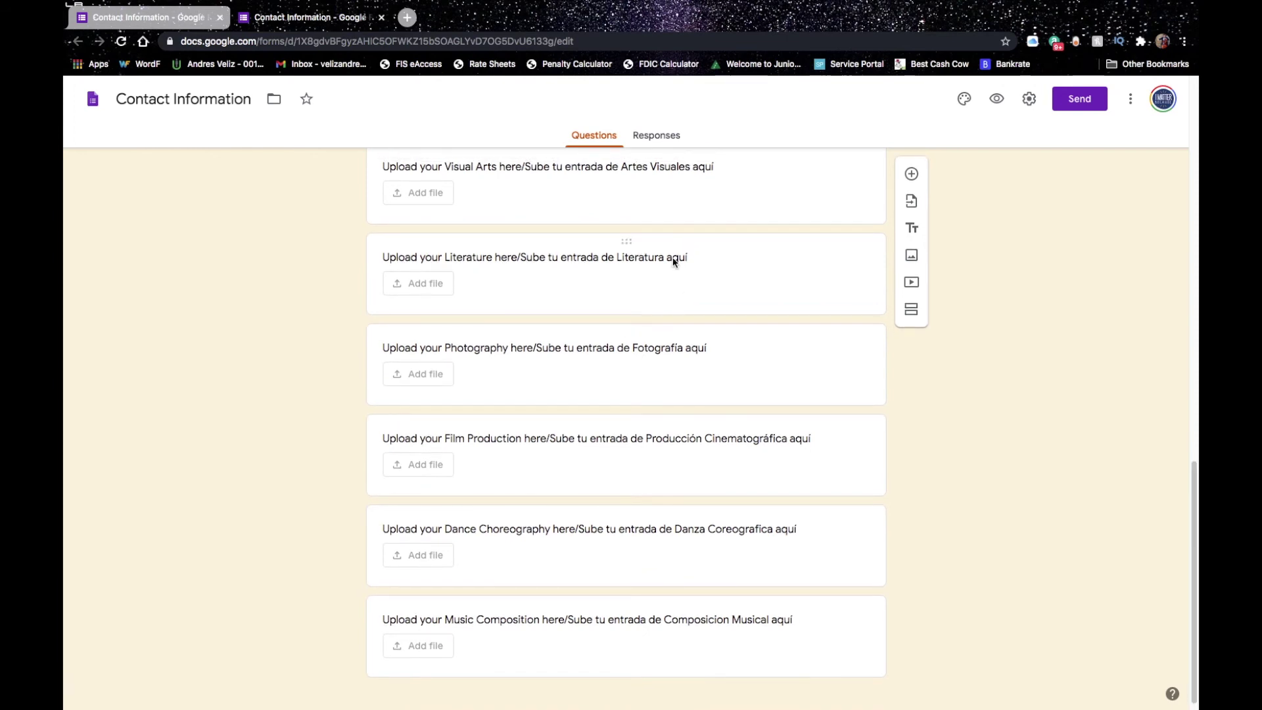
pyautogui.scroll(3, 713, 276)
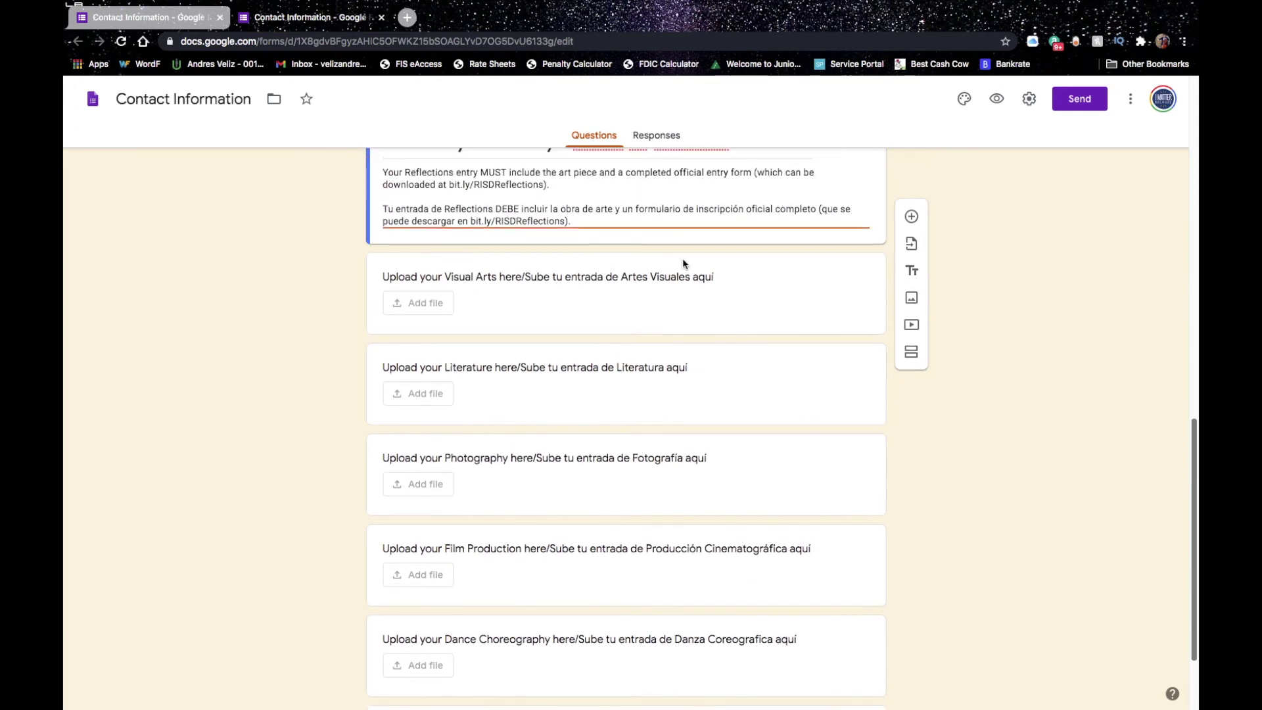
pyautogui.click(712, 277)
pyautogui.hotkey('ctrl', 'c')
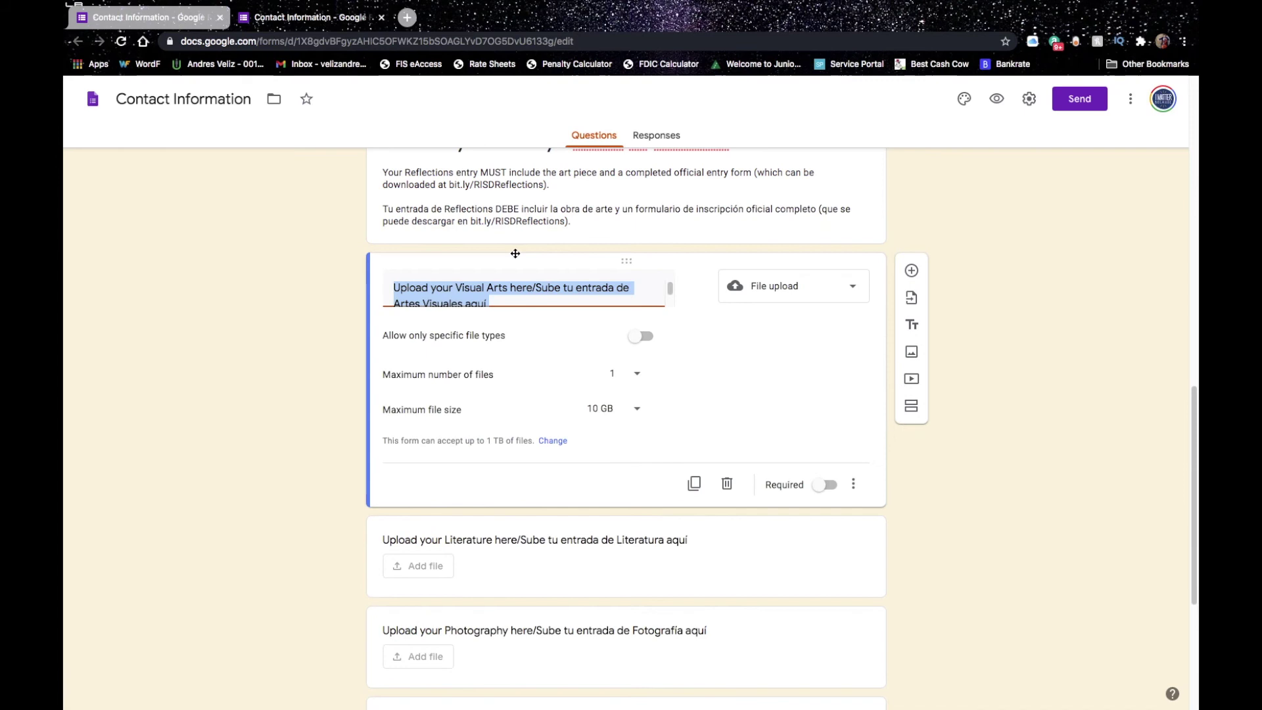
pyautogui.click(309, 18)
pyautogui.click(512, 515)
pyautogui.hotkey('ctrl', 'v')
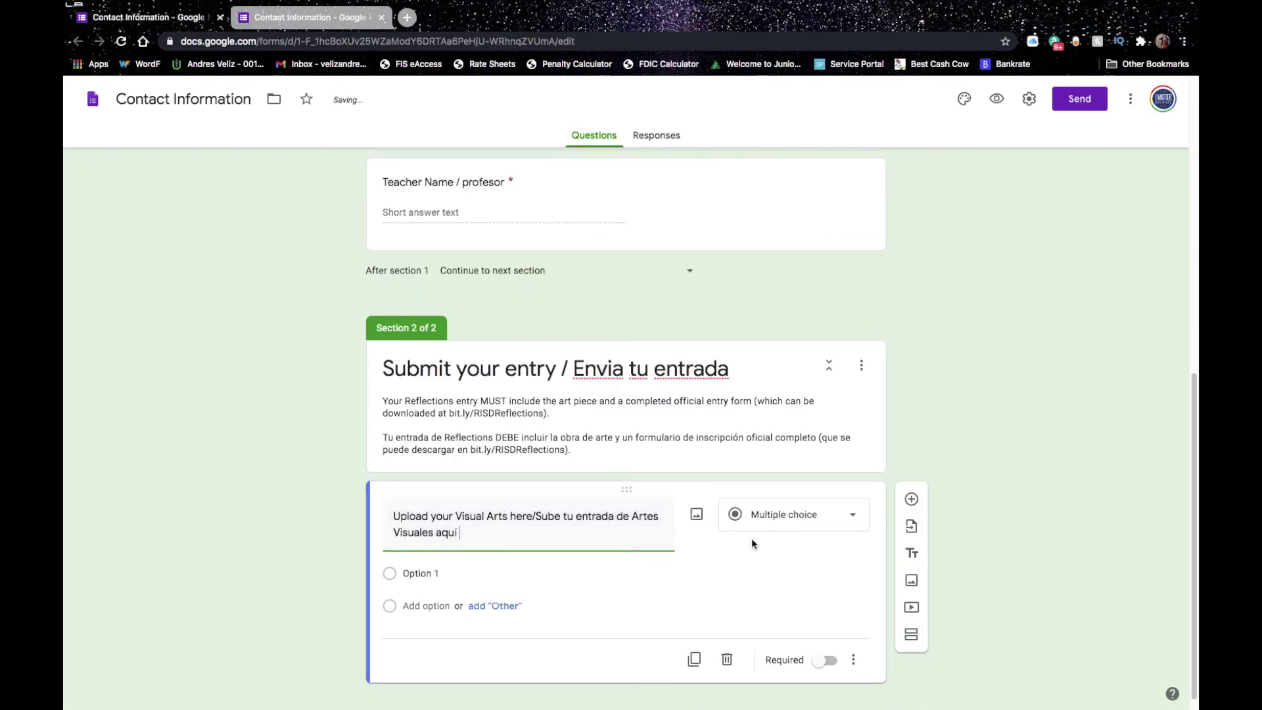
# Step: Make the Visual Arts question a File upload, allowing uploads to Drive, with a maximum file size of 10 GB
pyautogui.click(773, 528)
pyautogui.click(776, 489)
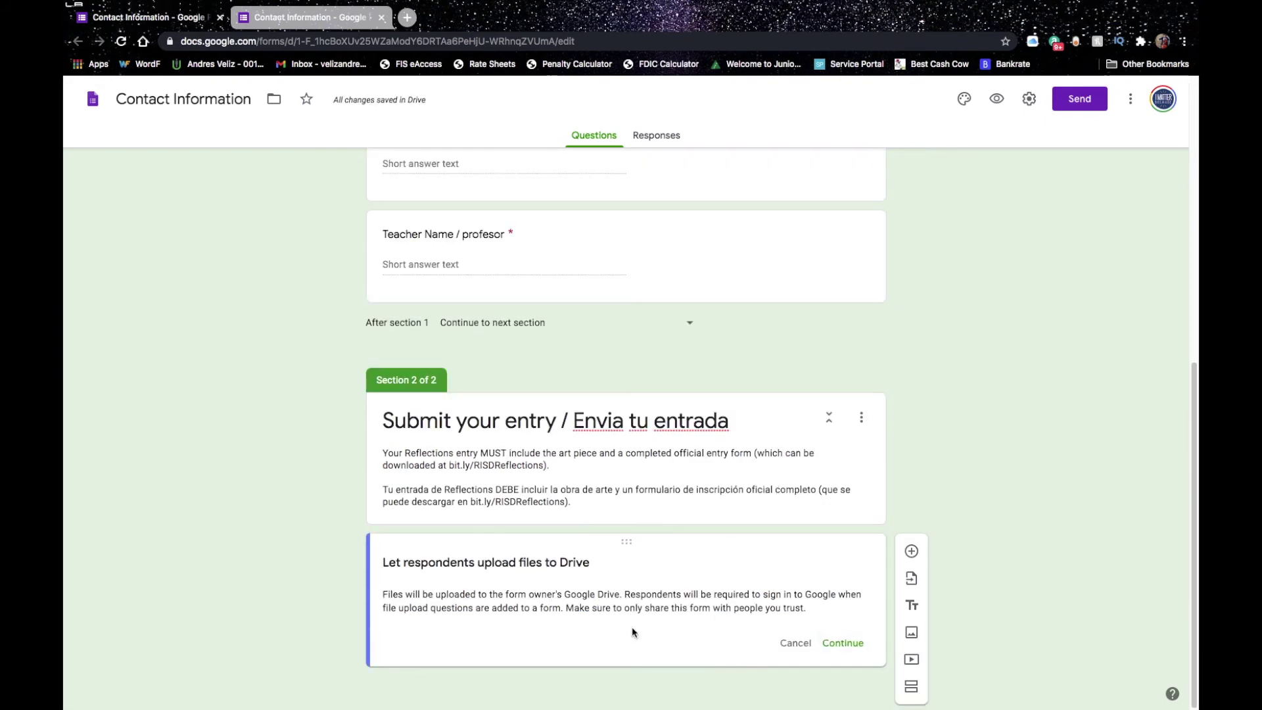
pyautogui.click(842, 642)
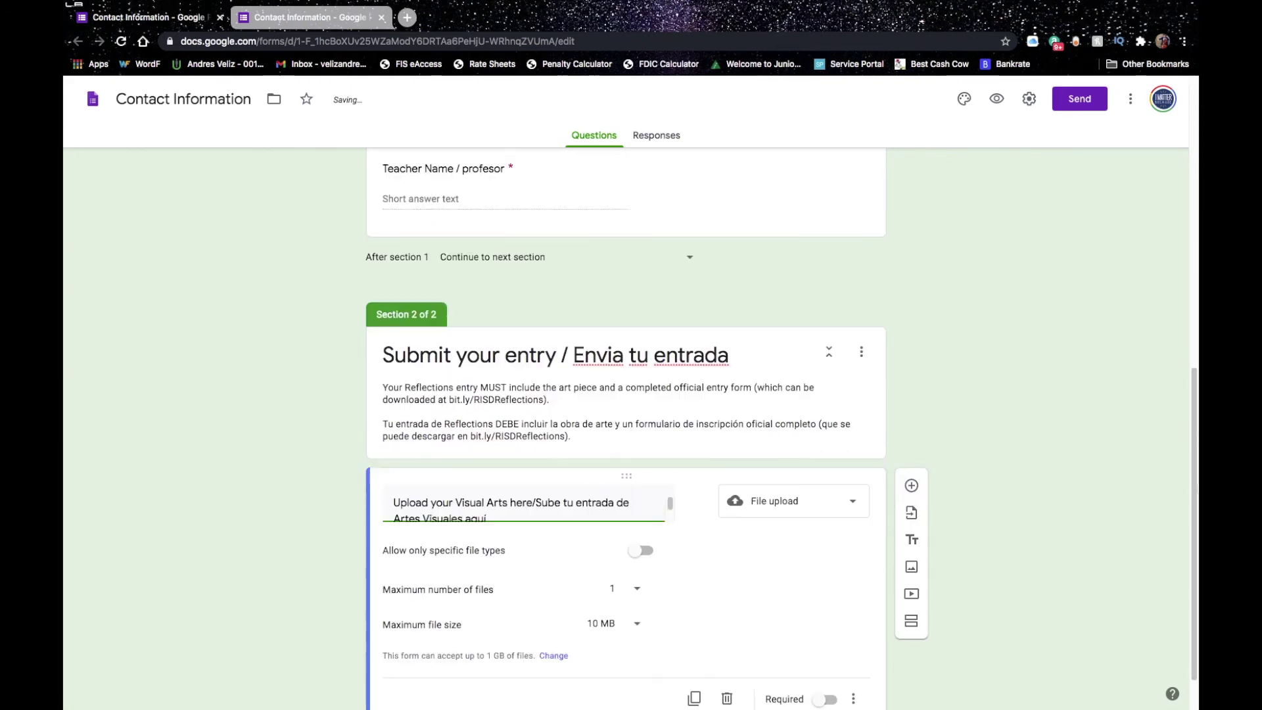
pyautogui.click(626, 571)
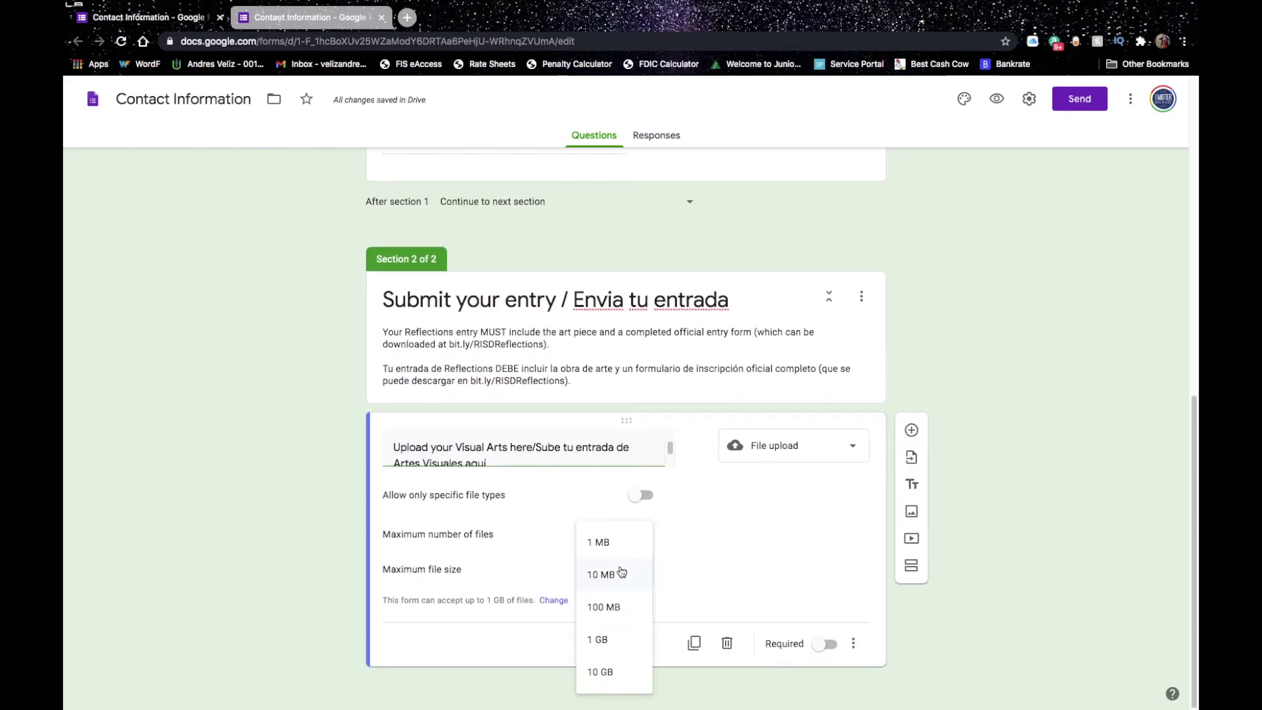
pyautogui.click(605, 665)
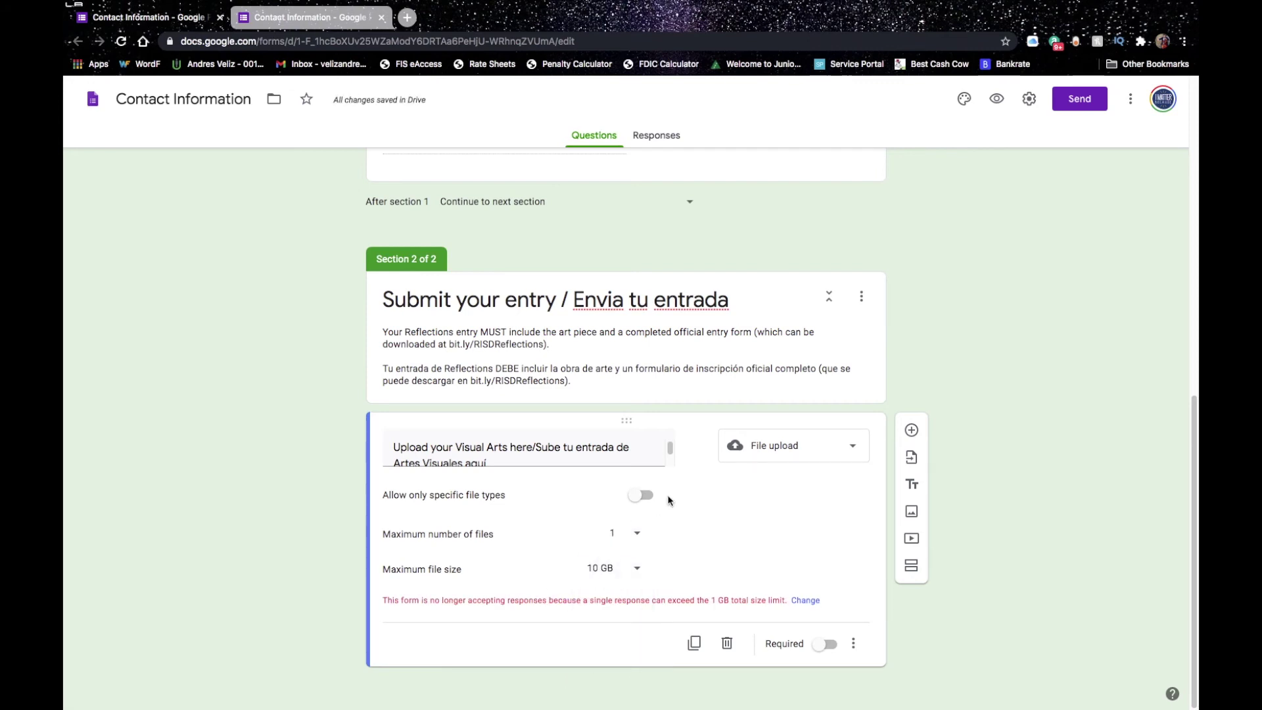
# Step: Duplicate the Visual Arts upload question and retitle the copy "Upload your Literature here/Sube tu entrada de Literatura aquí", copied from the reference form
pyautogui.click(695, 647)
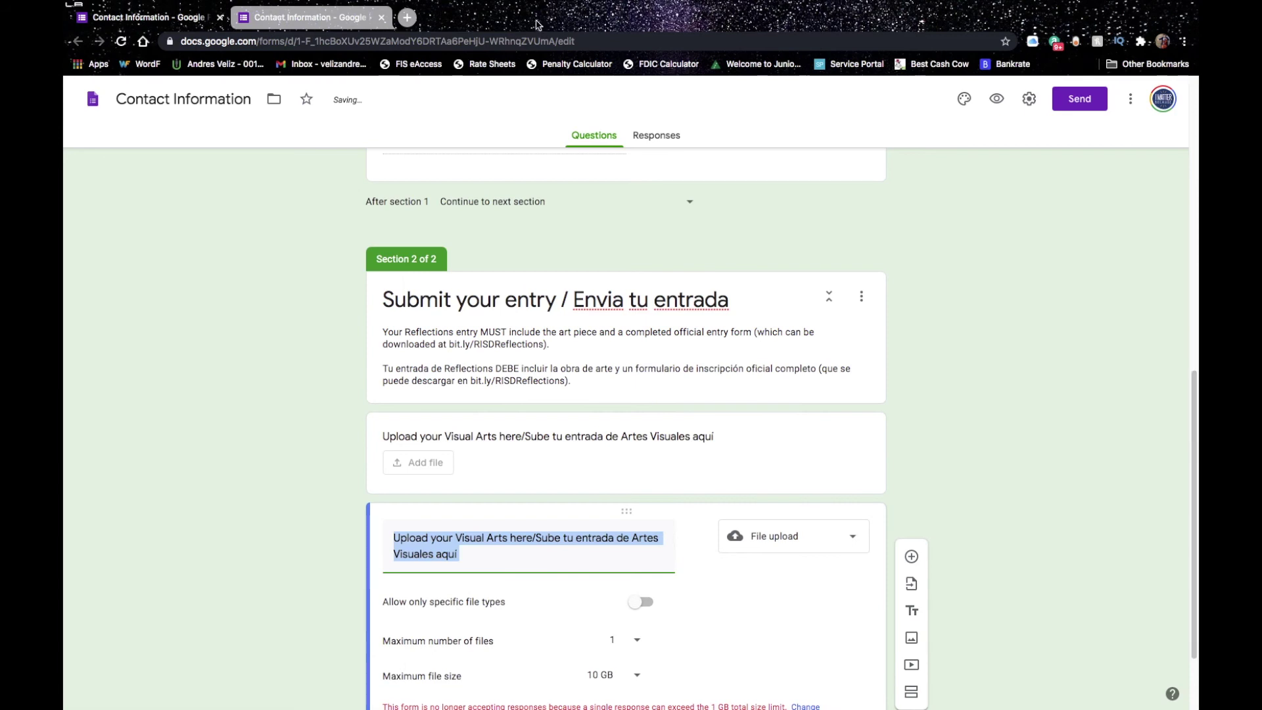
pyautogui.click(150, 18)
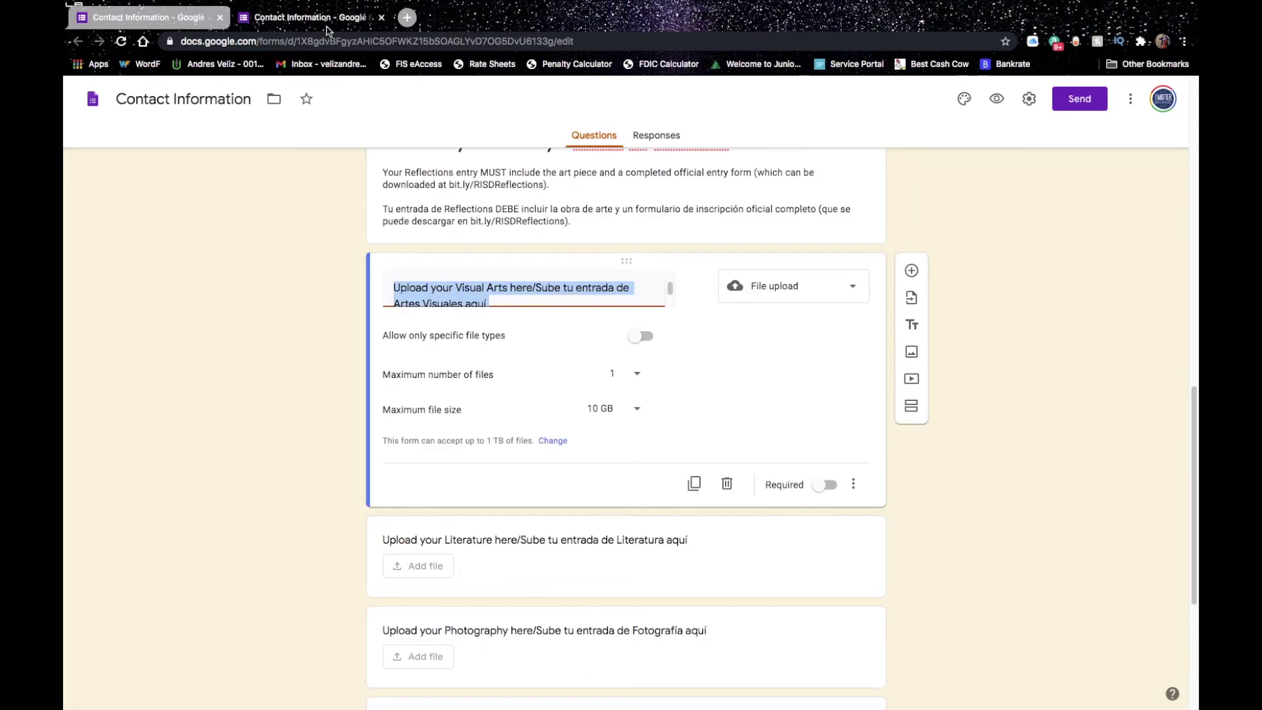
pyautogui.click(577, 553)
pyautogui.hotkey('ctrl', 'c')
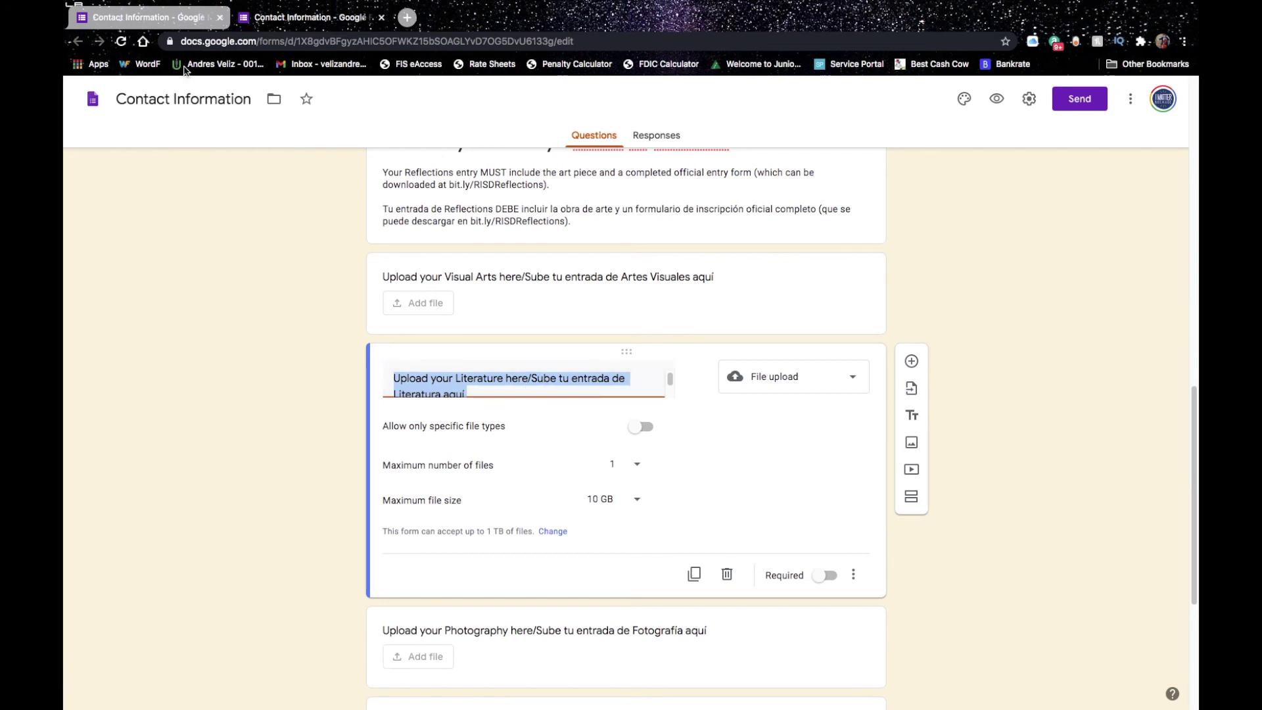
pyautogui.click(305, 18)
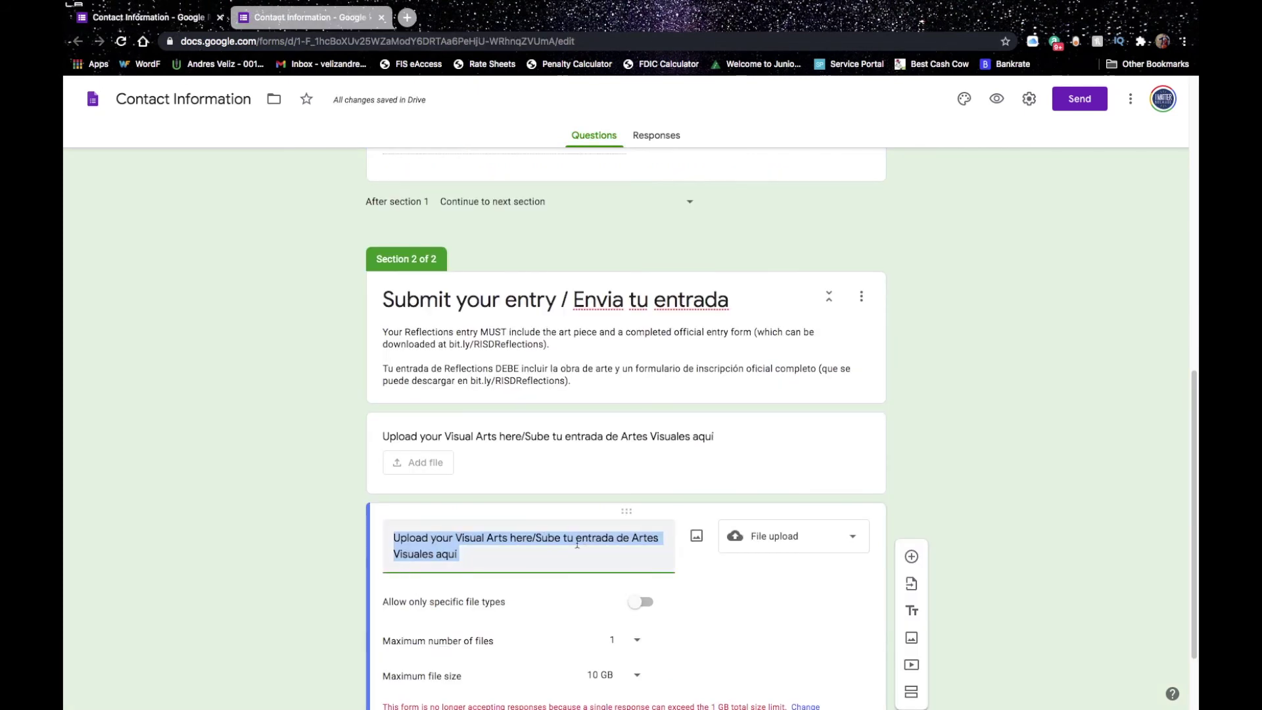
pyautogui.hotkey('ctrl', 'v')
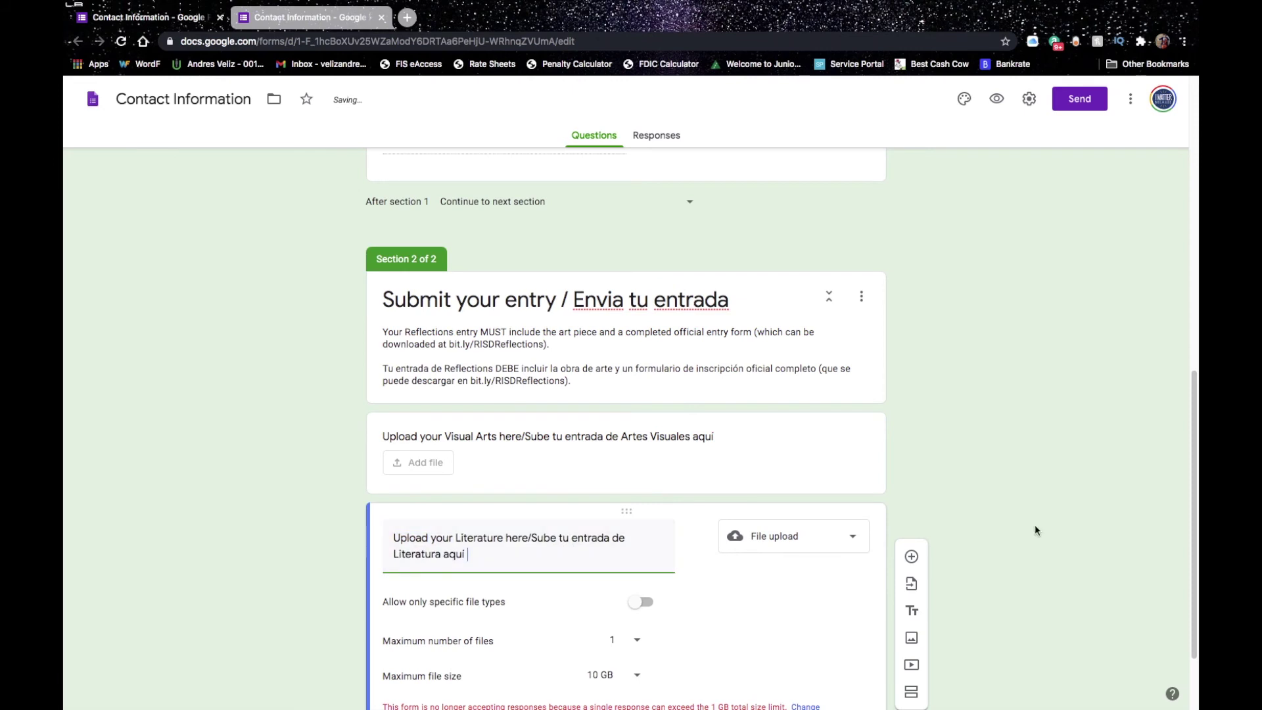
pyautogui.scroll(-3, 653, 593)
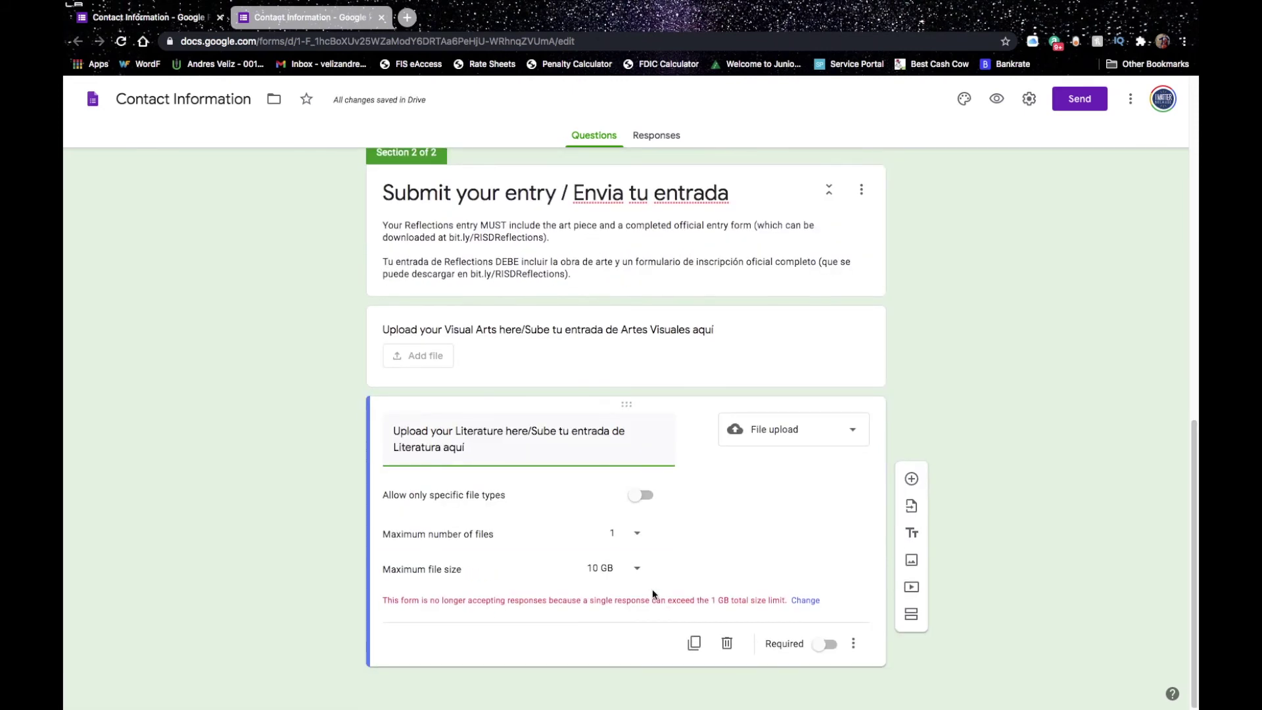
pyautogui.click(627, 576)
pyautogui.click(719, 566)
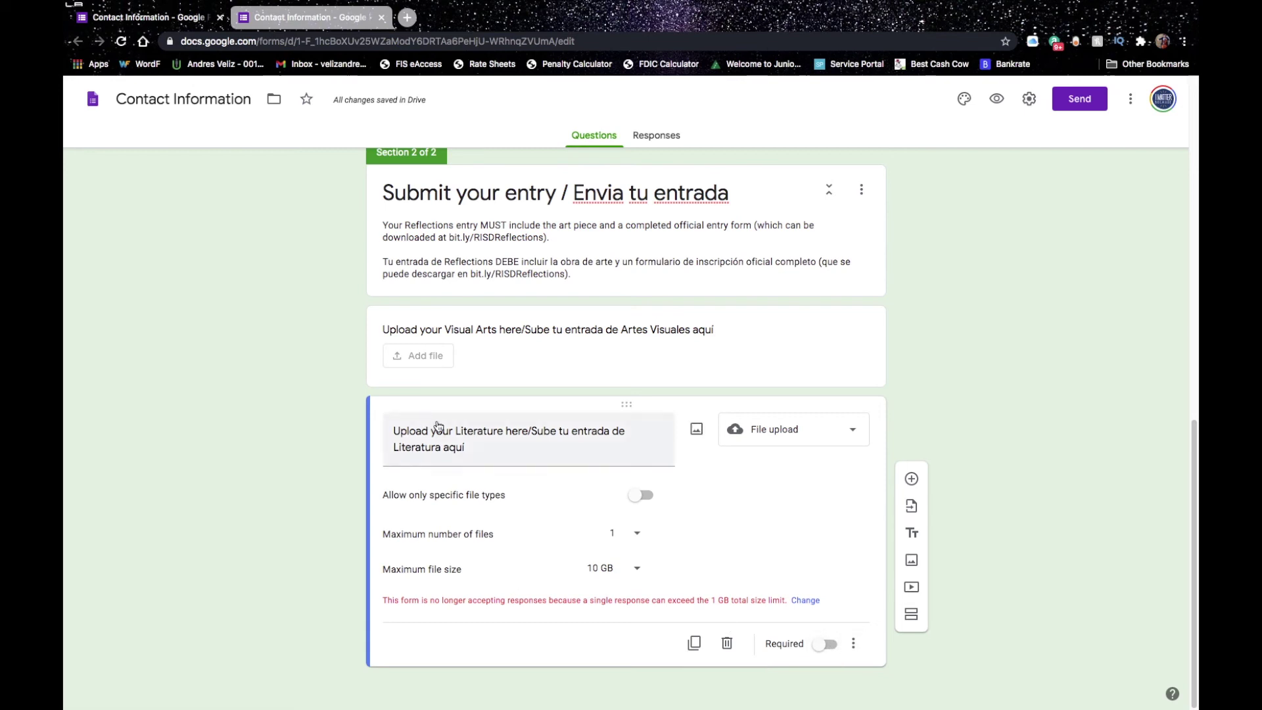
# Step: Review the reference form's Photography, Film Production, Dance Choreography and Music Composition upload questions, and its sections up to the header
pyautogui.click(151, 17)
pyautogui.moveTo(1191, 419); pyautogui.dragTo(1197, 548)
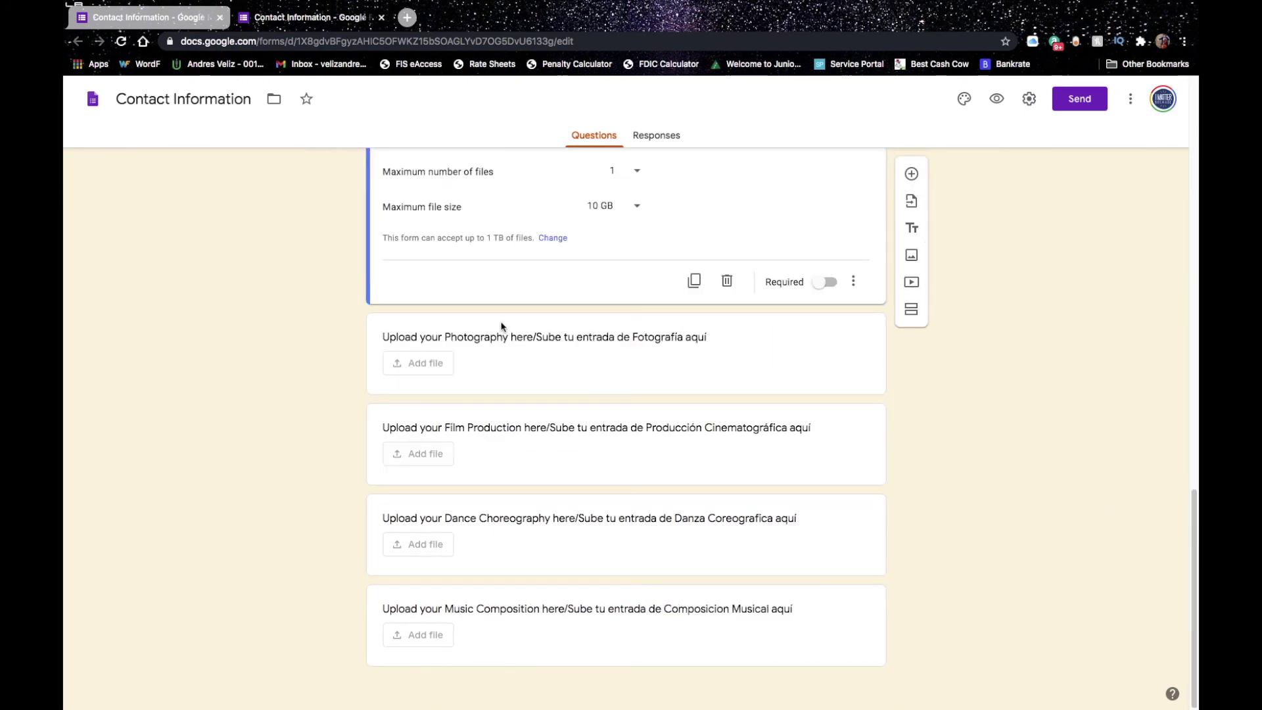
pyautogui.click(684, 373)
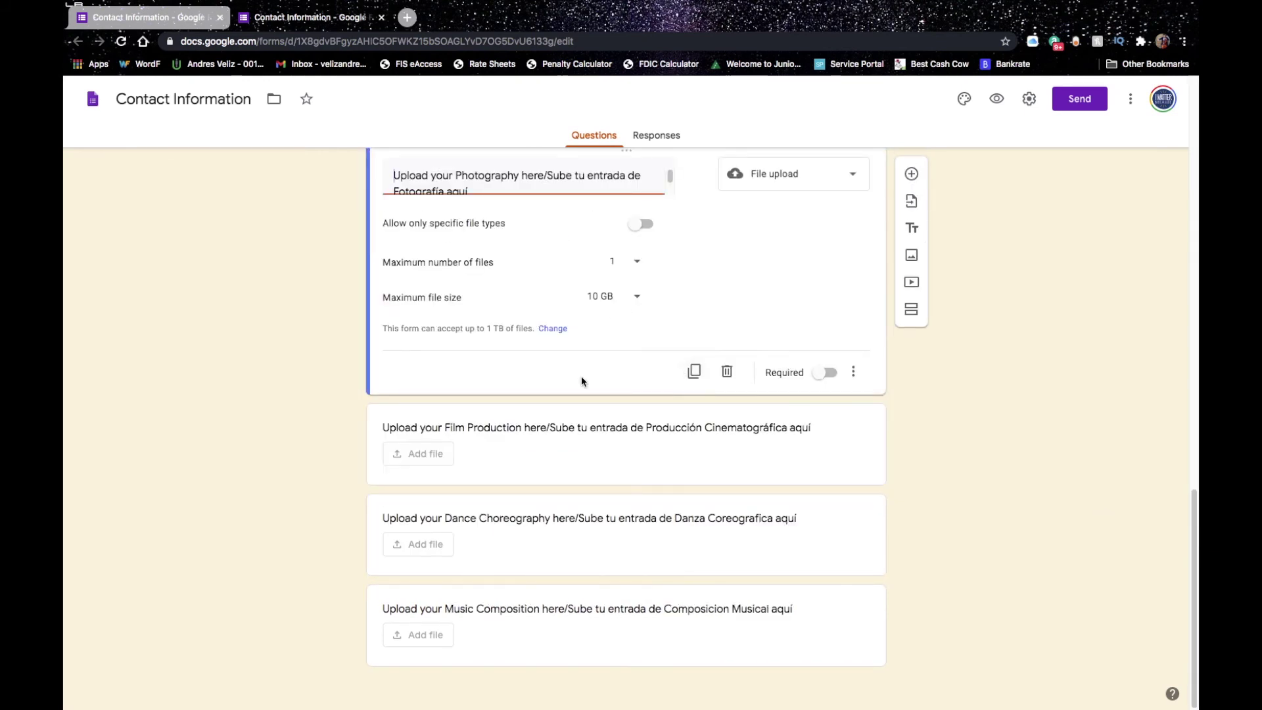
pyautogui.click(558, 450)
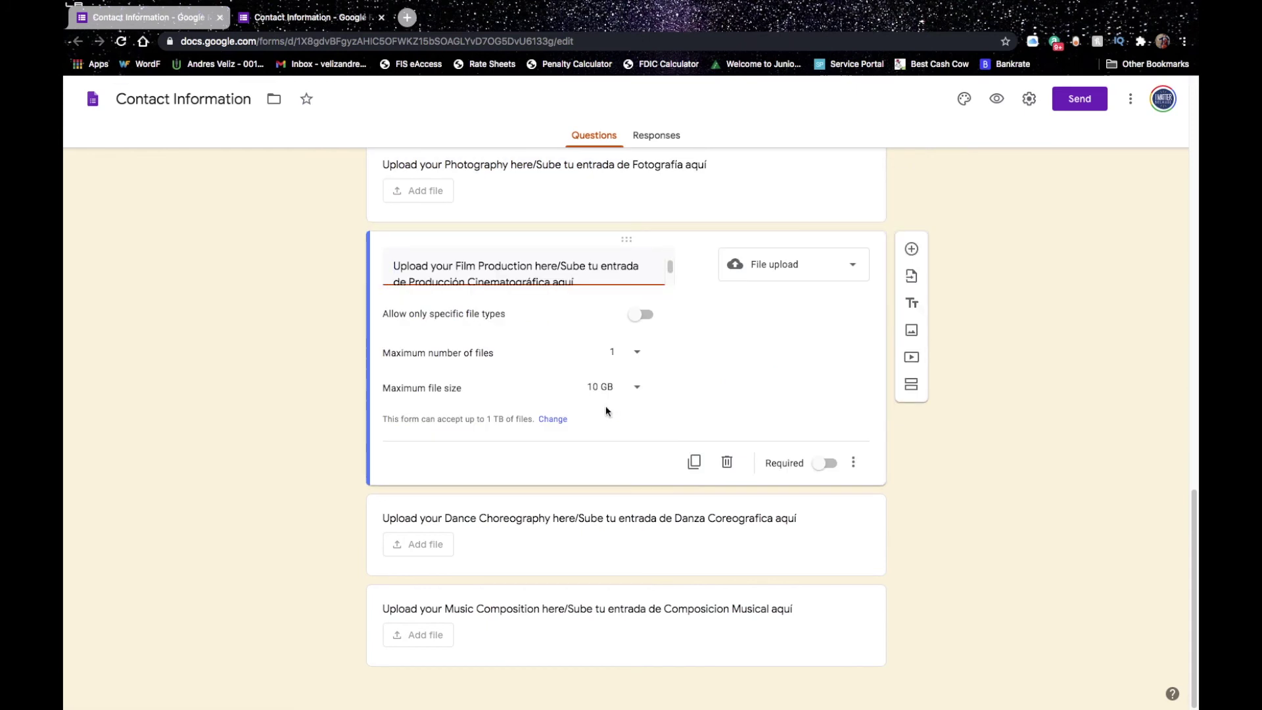
pyautogui.click(592, 548)
pyautogui.click(606, 617)
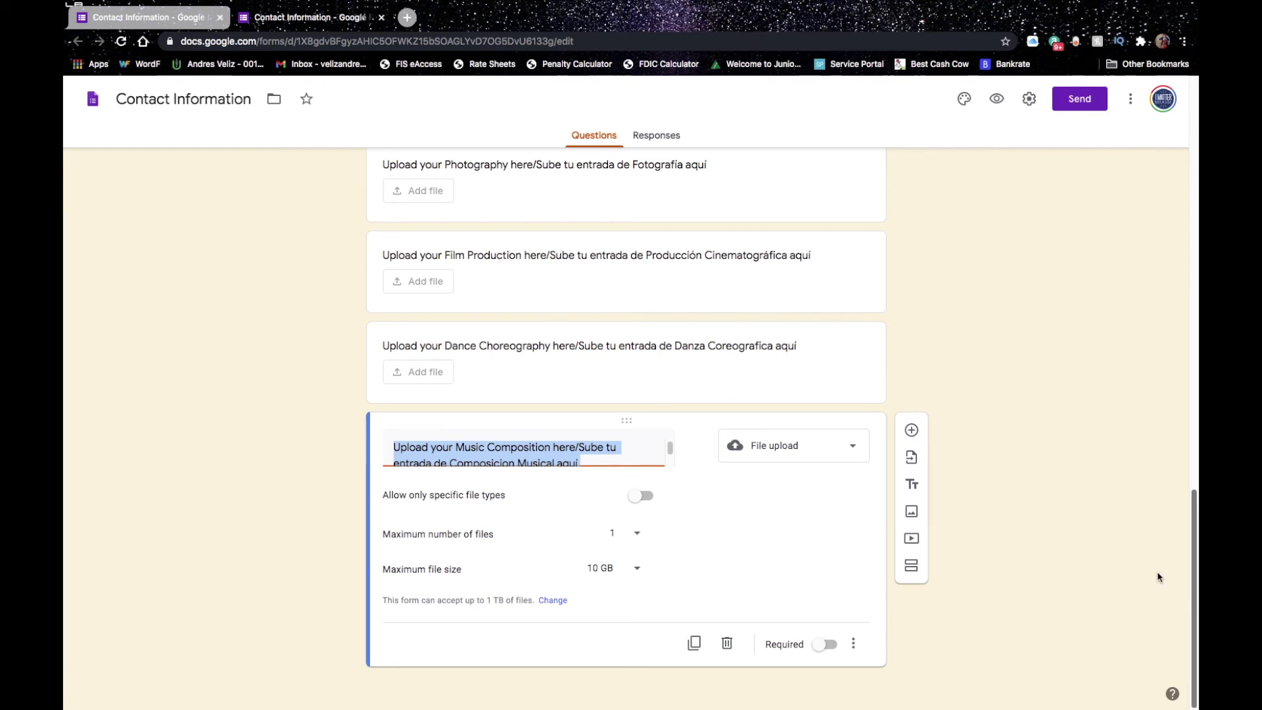
pyautogui.click(989, 503)
pyautogui.scroll(10, 1175, 337)
pyautogui.scroll(8, 1175, 337)
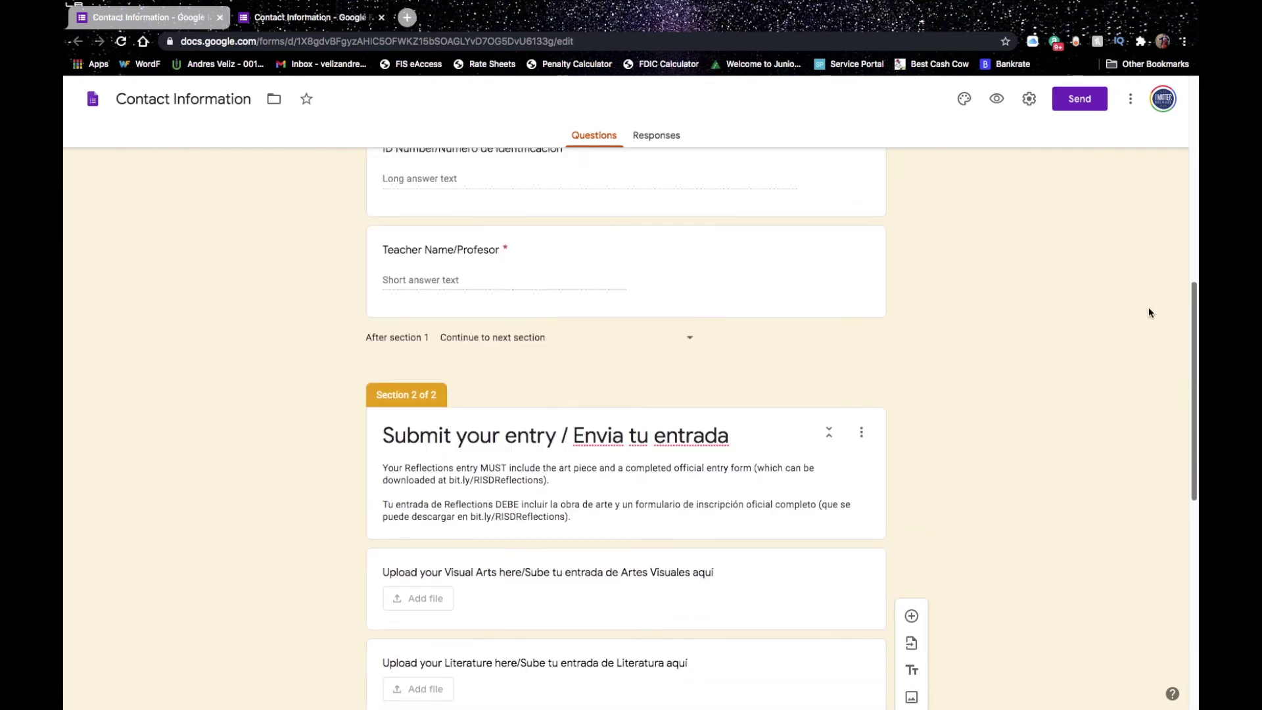
pyautogui.scroll(1, 1155, 174)
pyautogui.scroll(-4, 1186, 253)
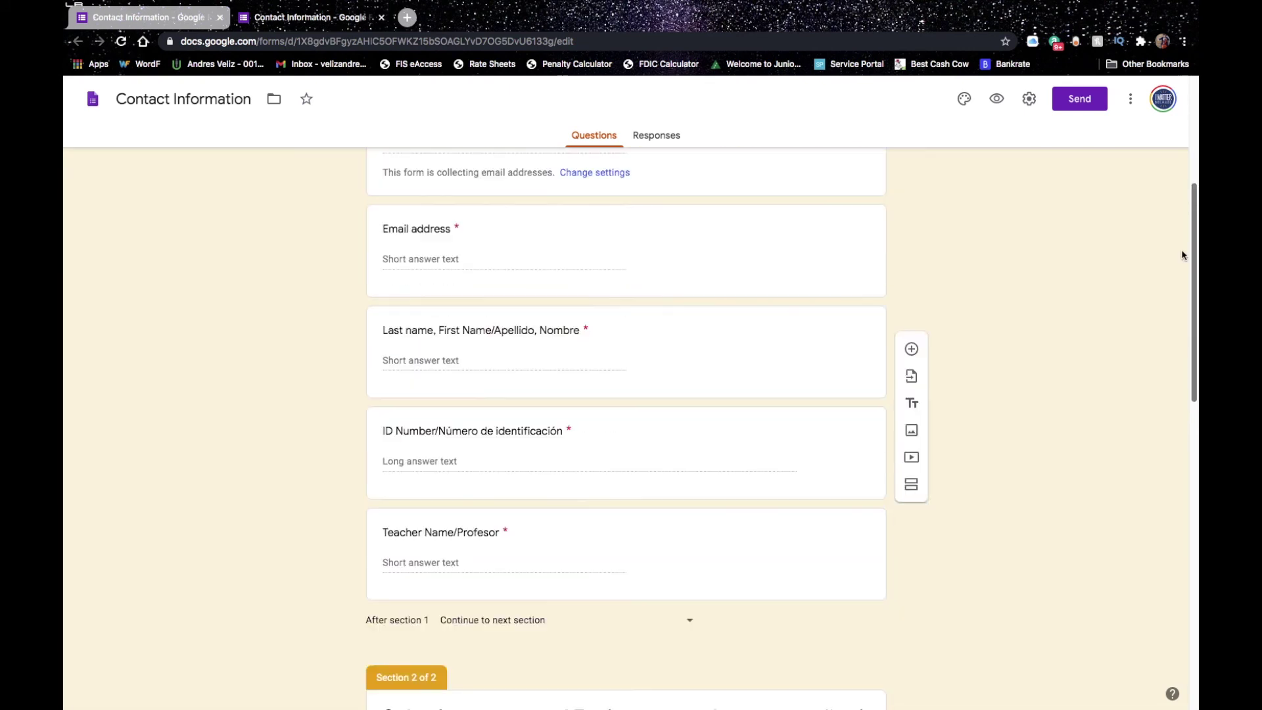
pyautogui.scroll(5, 1152, 135)
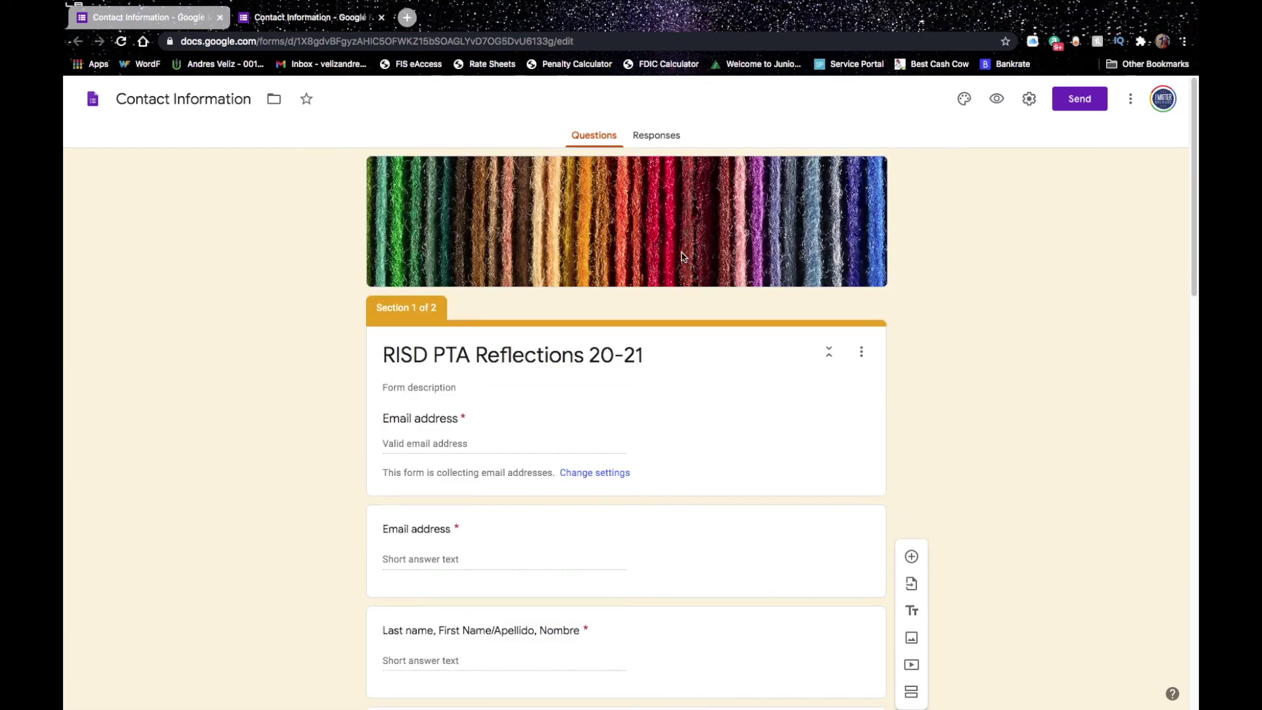
# Step: Remove the reference form's header image and insert the multicoloured yarn image from the Work and School themes
pyautogui.click(962, 102)
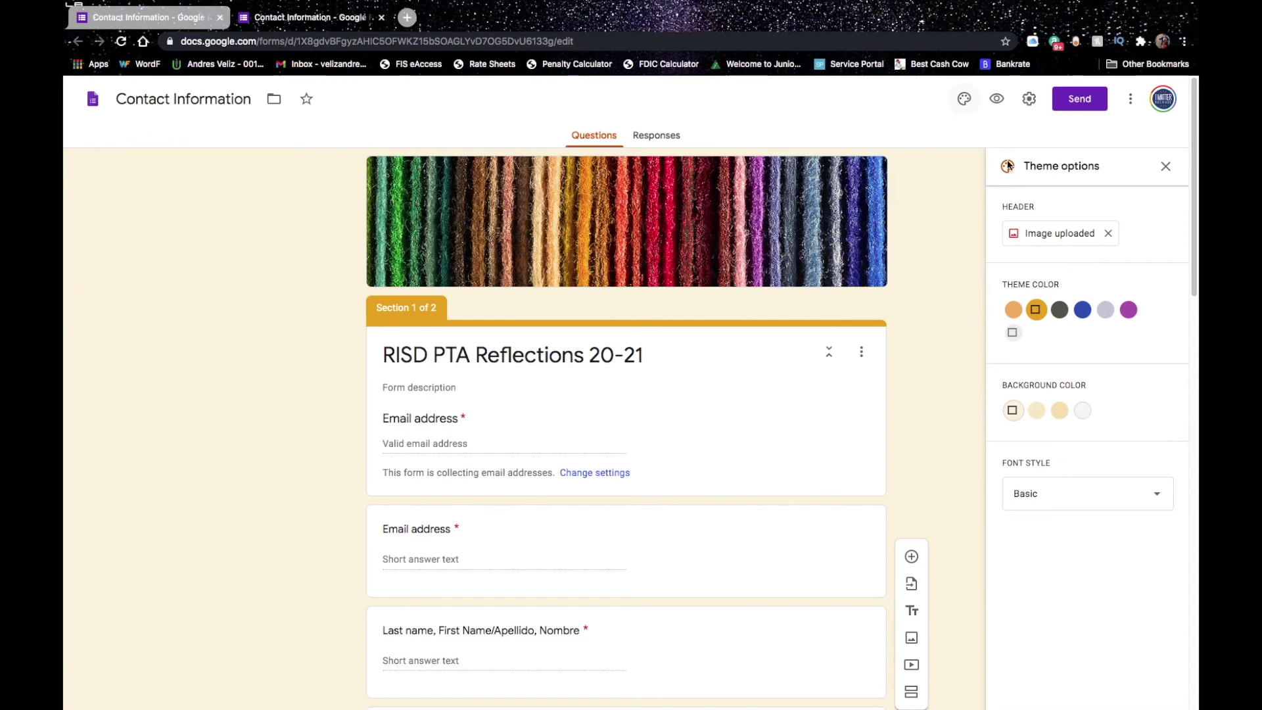
pyautogui.click(1108, 234)
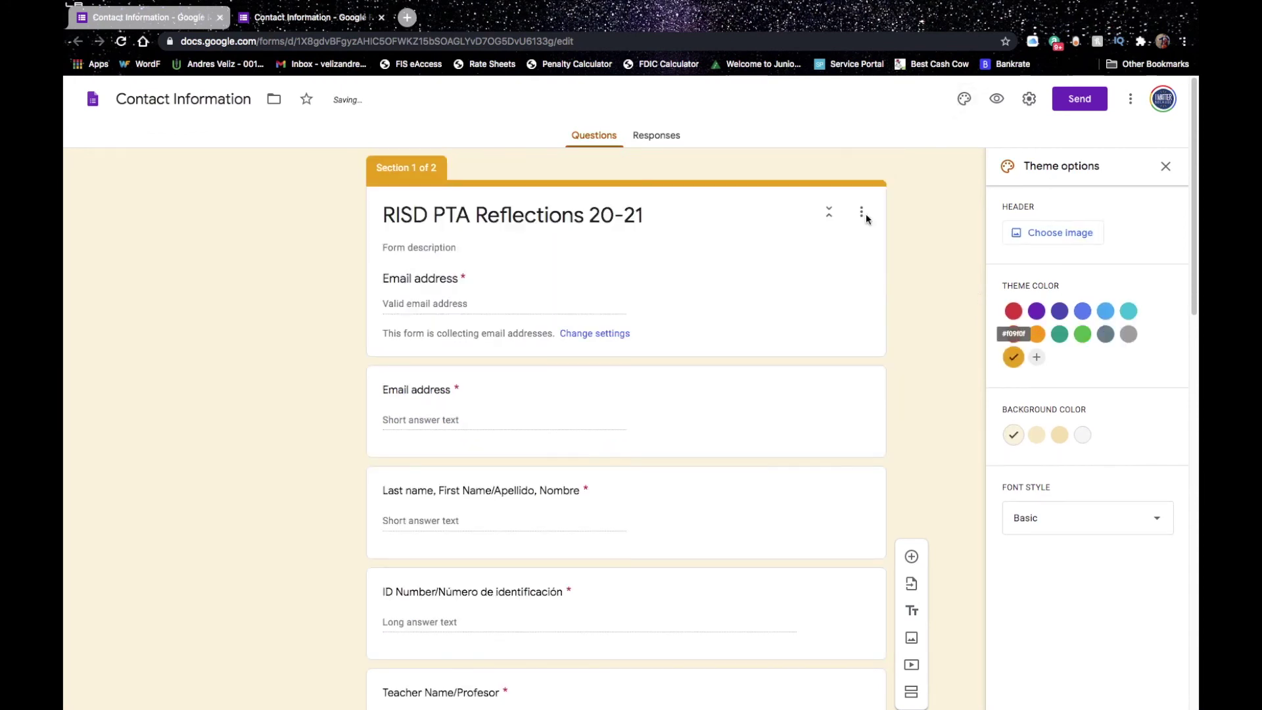
pyautogui.click(1059, 234)
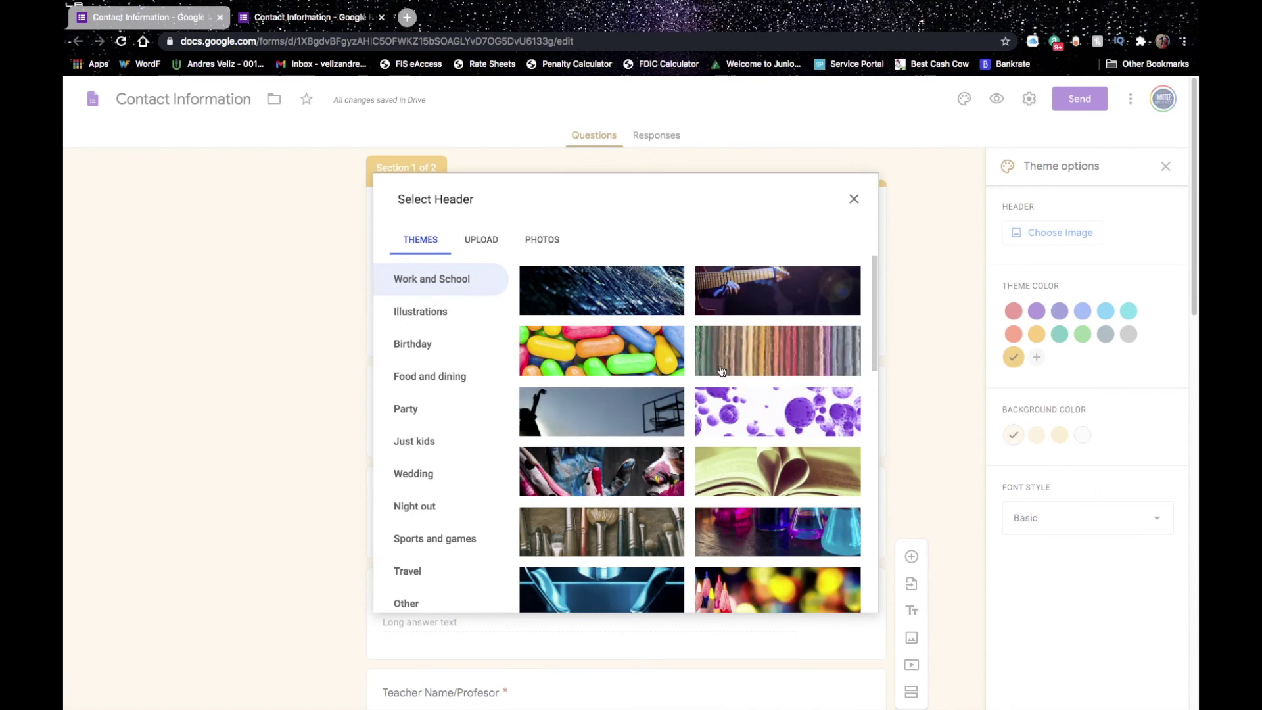
pyautogui.click(726, 364)
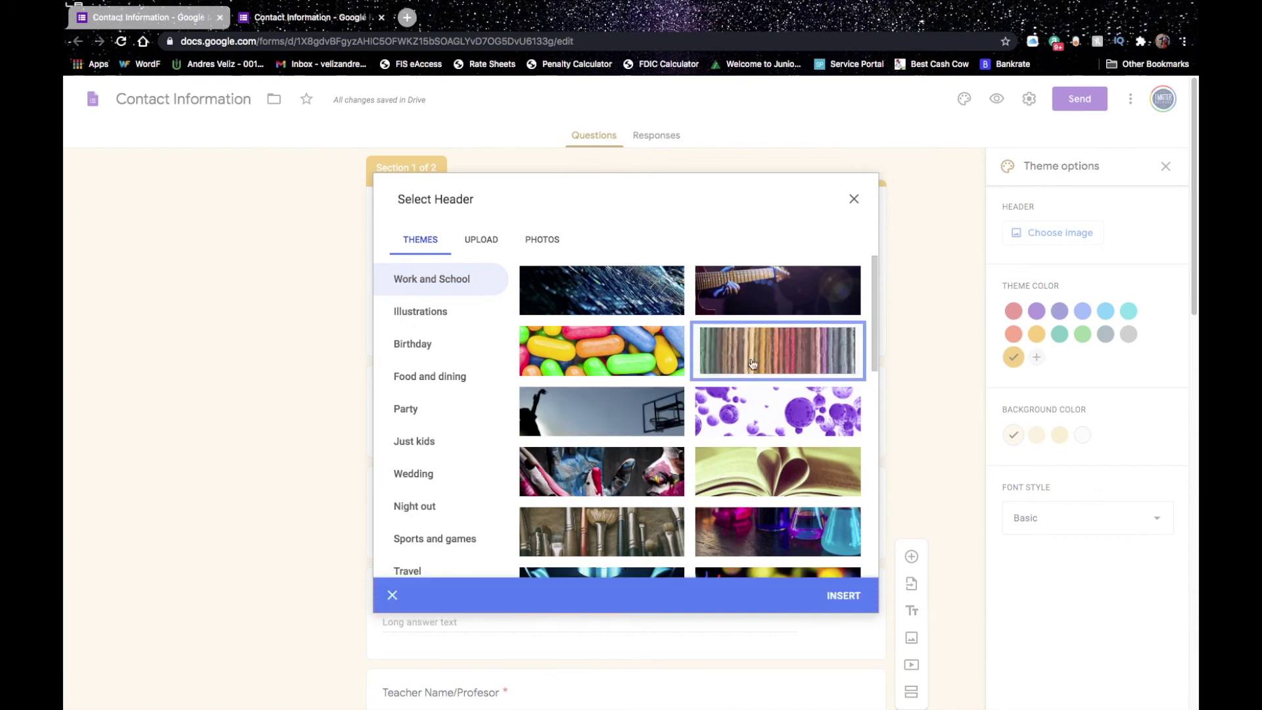
pyautogui.click(855, 596)
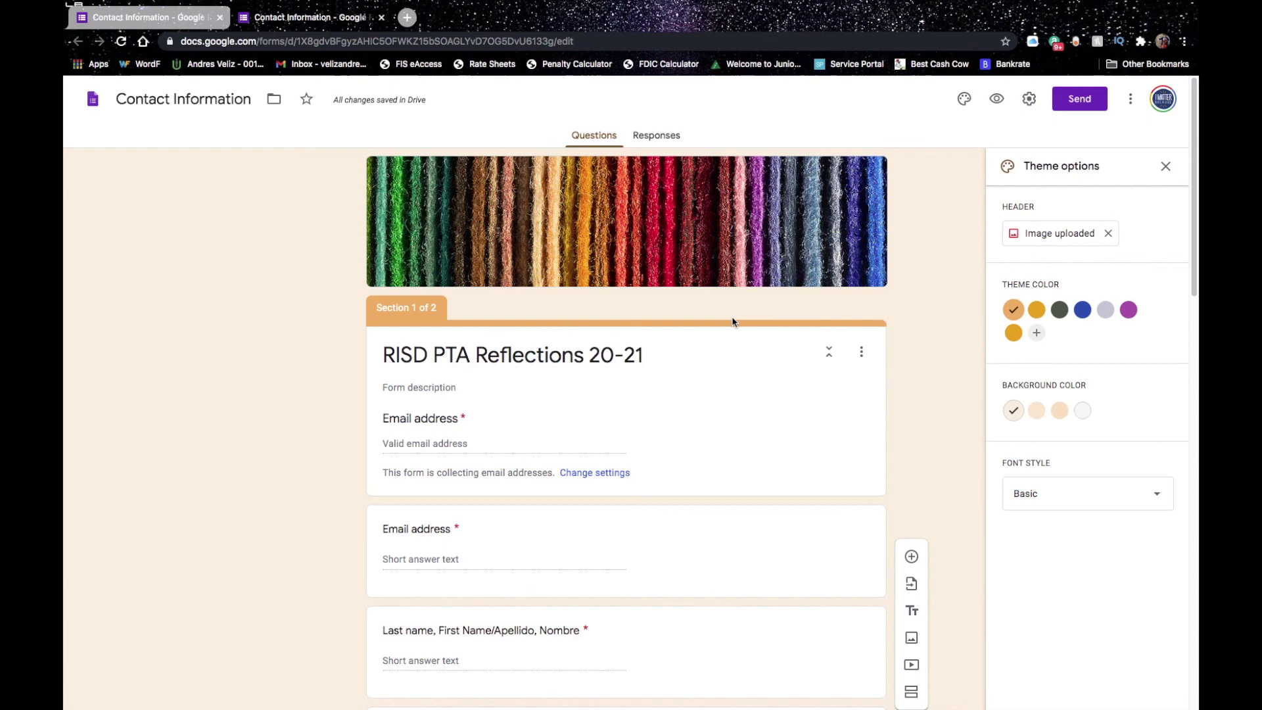
# Step: Set the reference form's theme color to purple with the lightest purple background shade, and close the theme options
pyautogui.click(1081, 311)
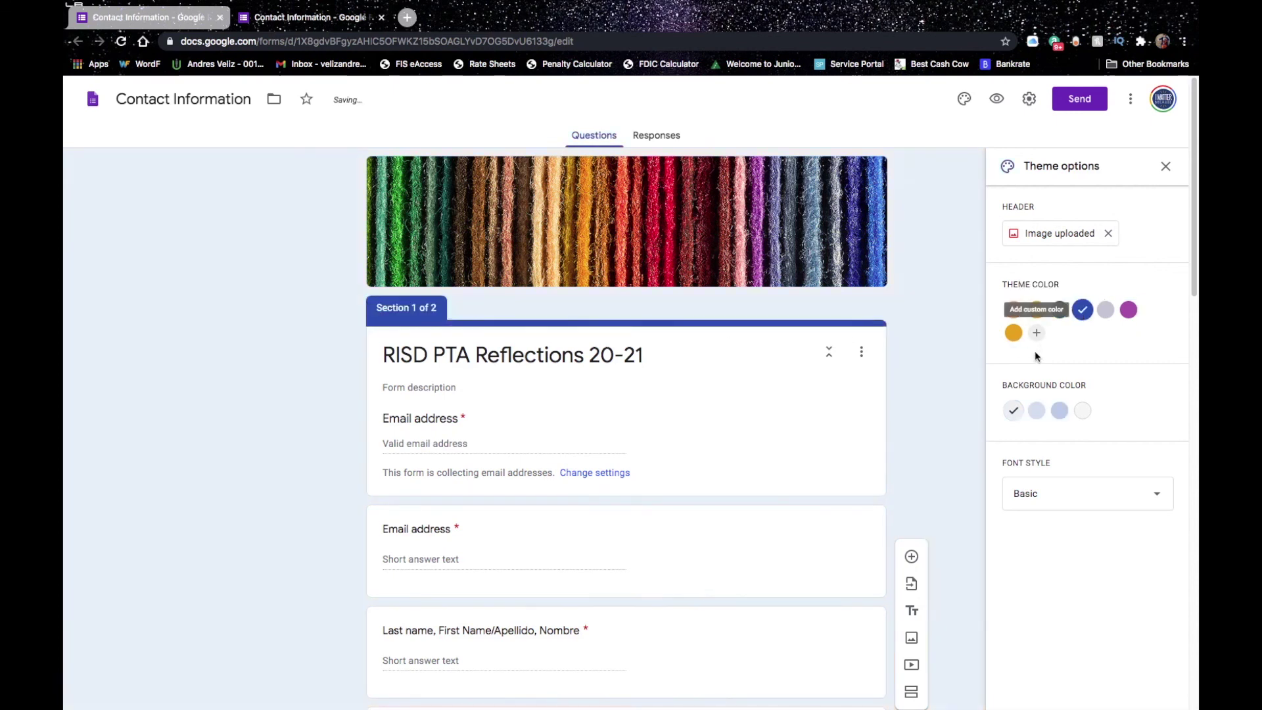
pyautogui.click(1126, 314)
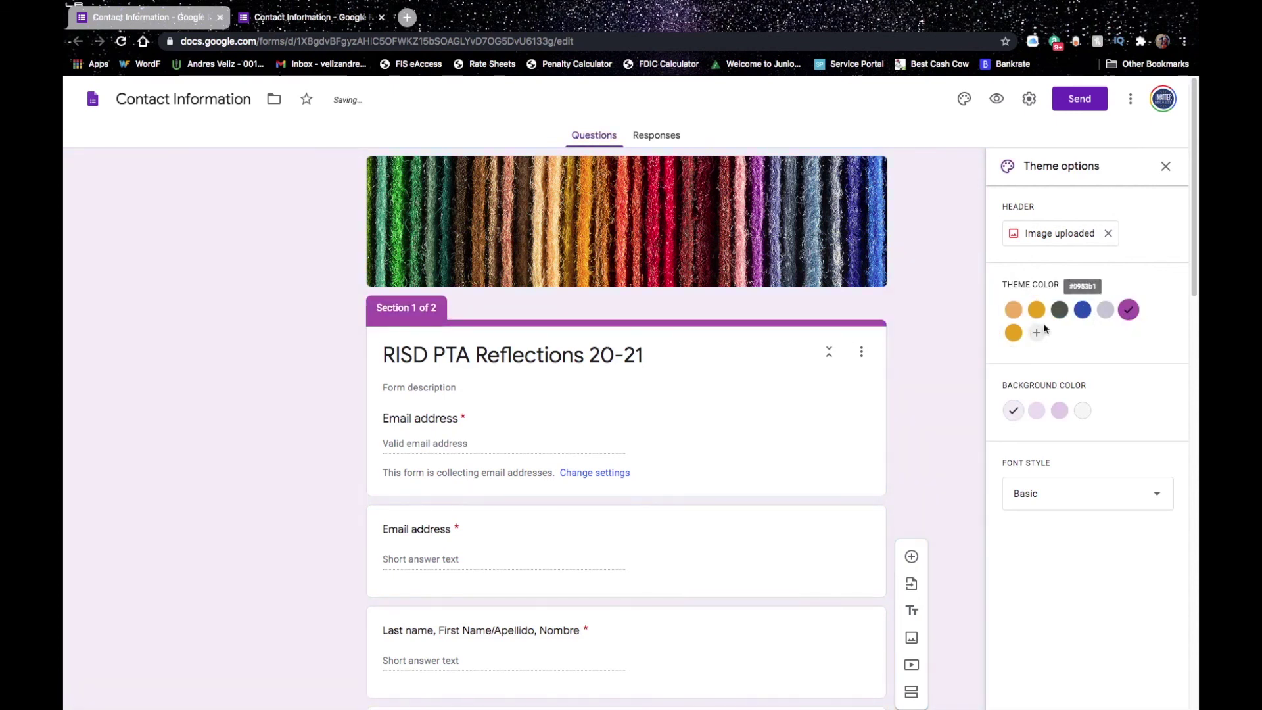
pyautogui.click(1059, 411)
pyautogui.click(1039, 413)
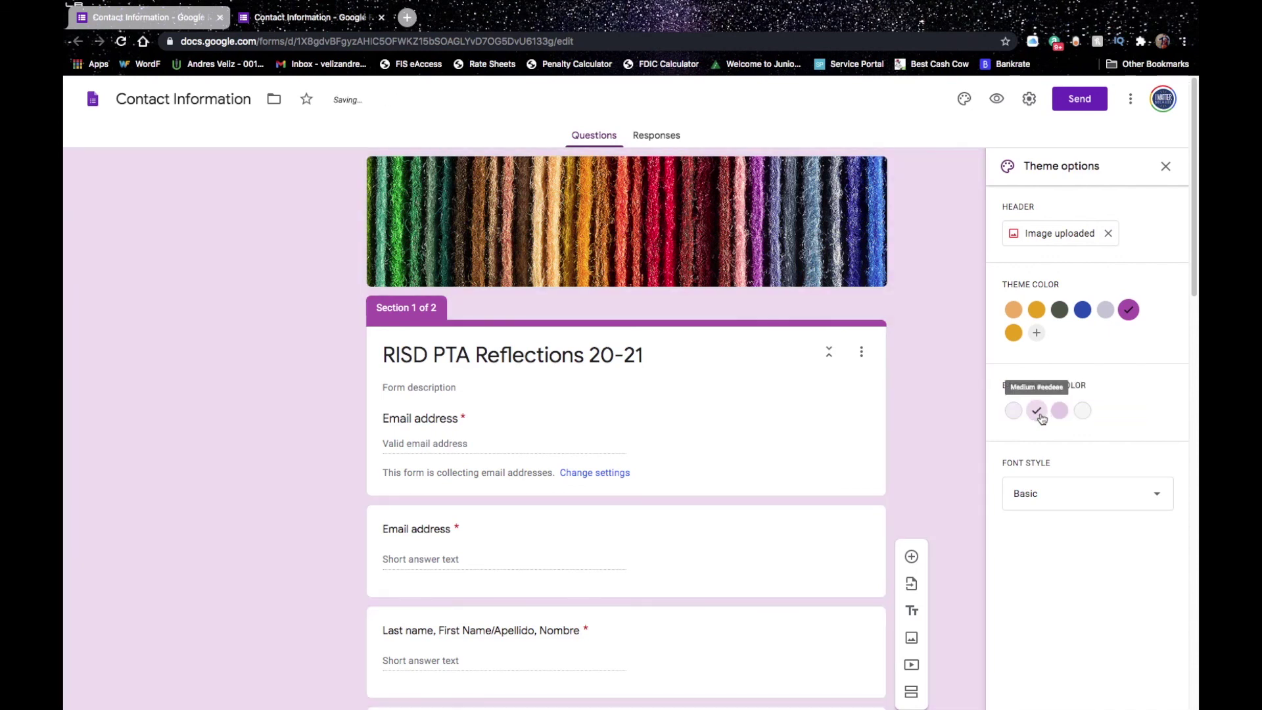
pyautogui.click(1015, 412)
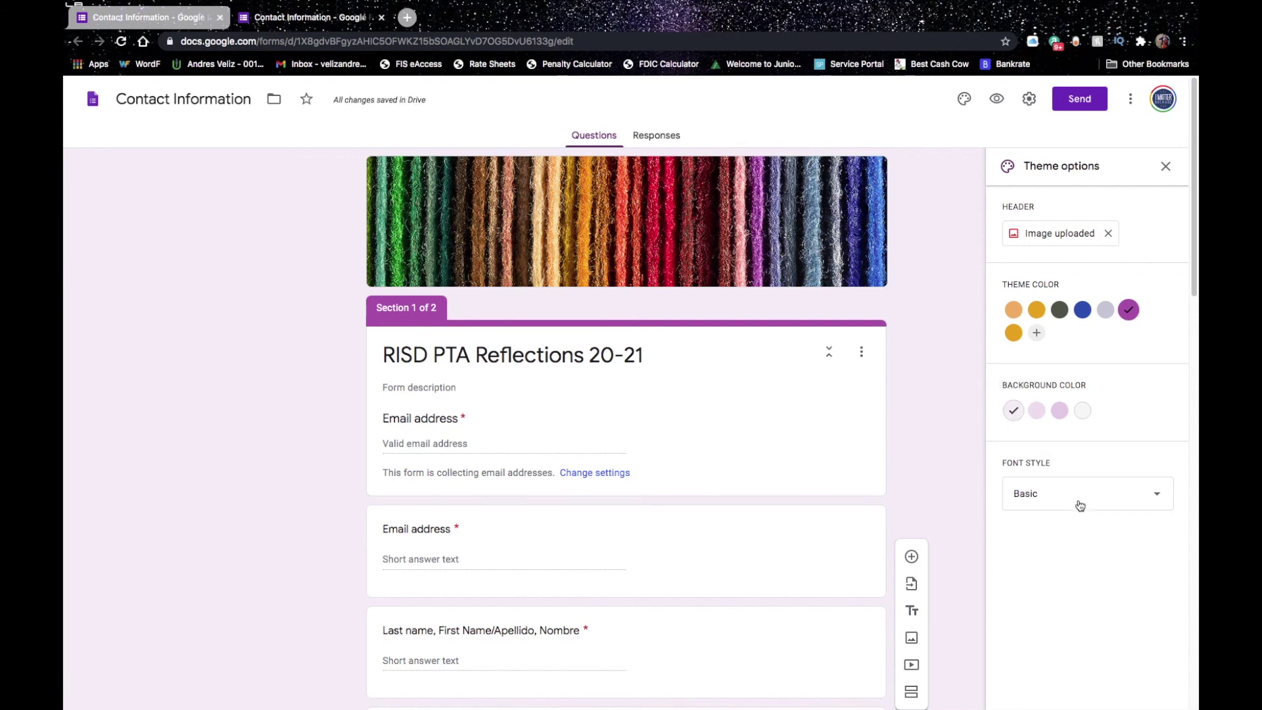
pyautogui.click(1164, 167)
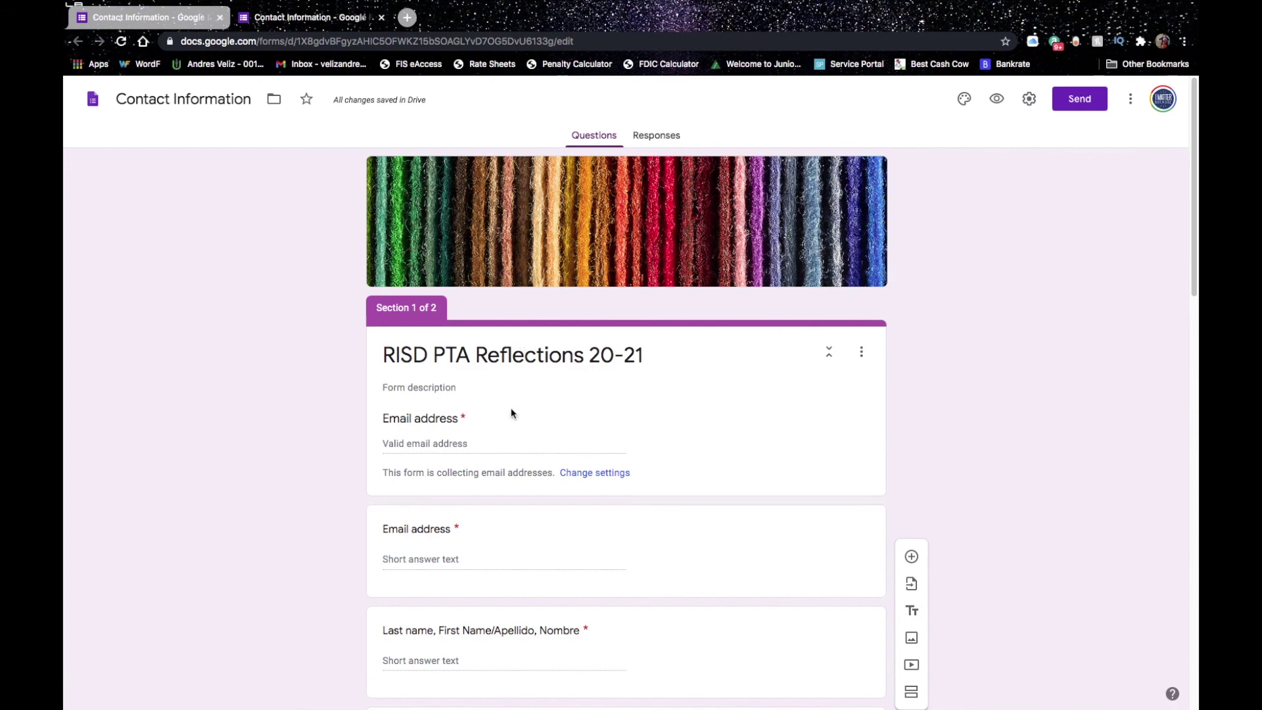
# Step: Open the reference form's email sending options and activate the recipient field
pyautogui.click(1069, 99)
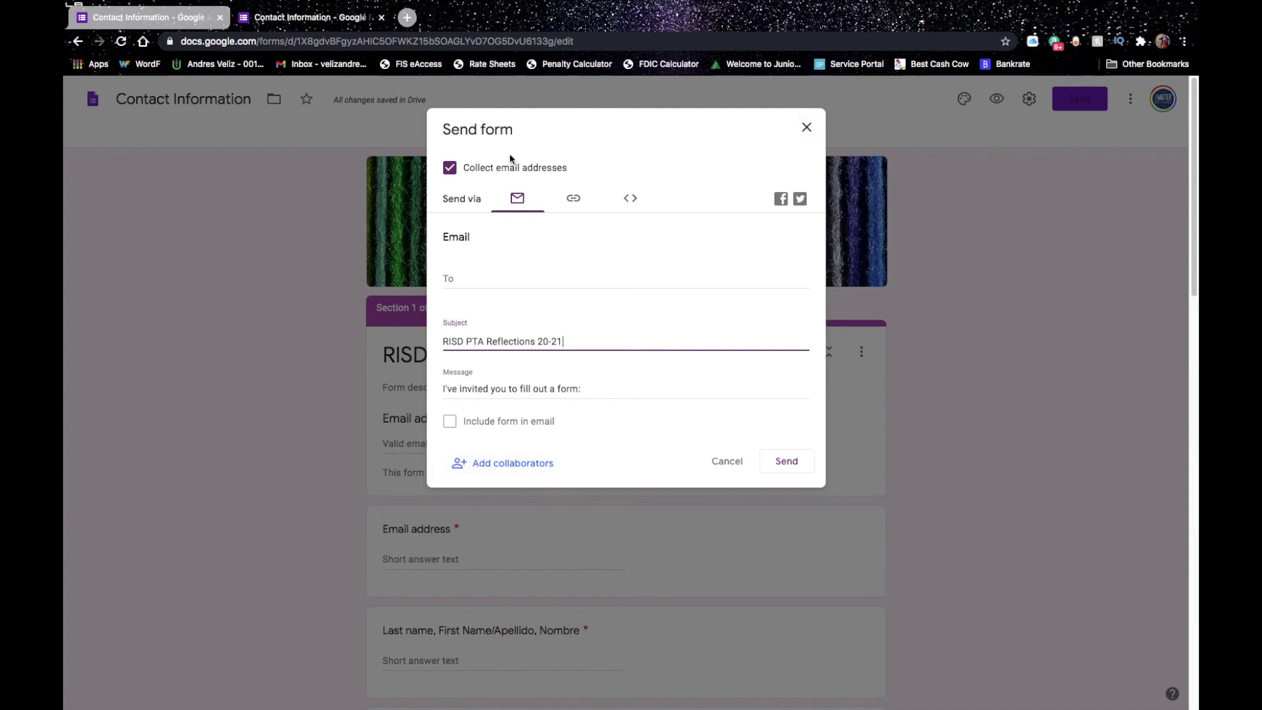
pyautogui.click(775, 463)
pyautogui.click(571, 281)
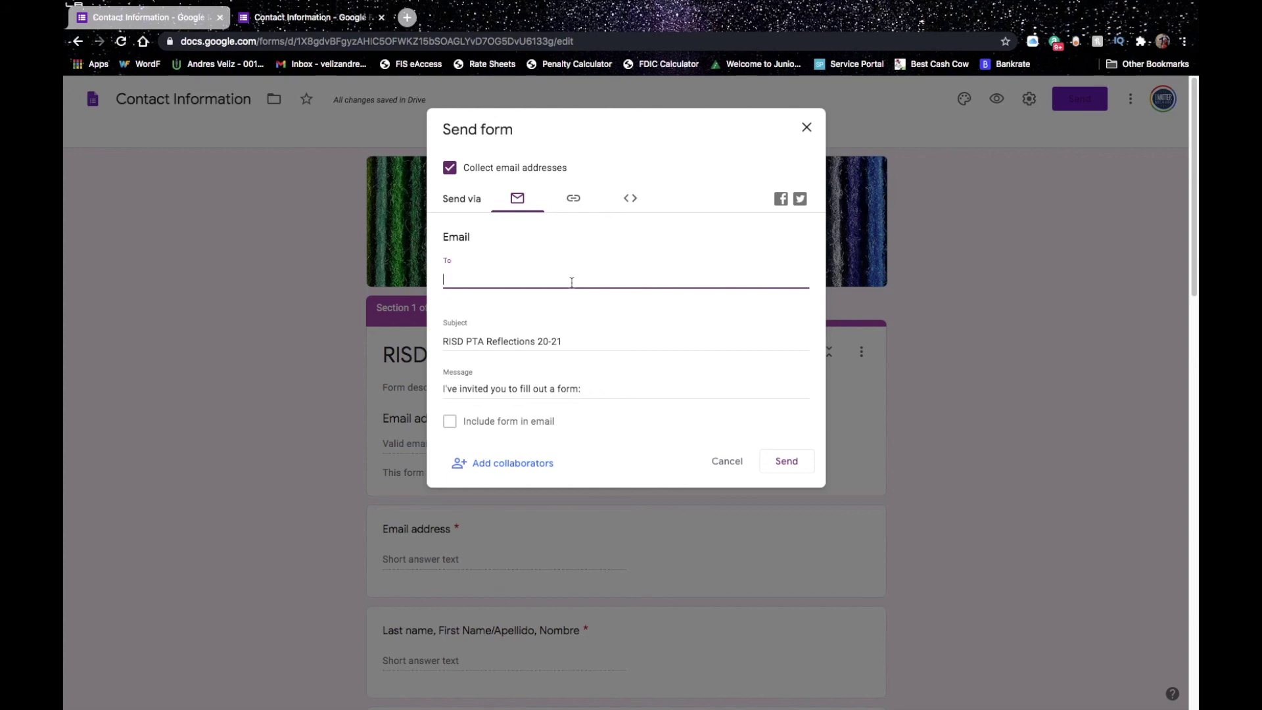